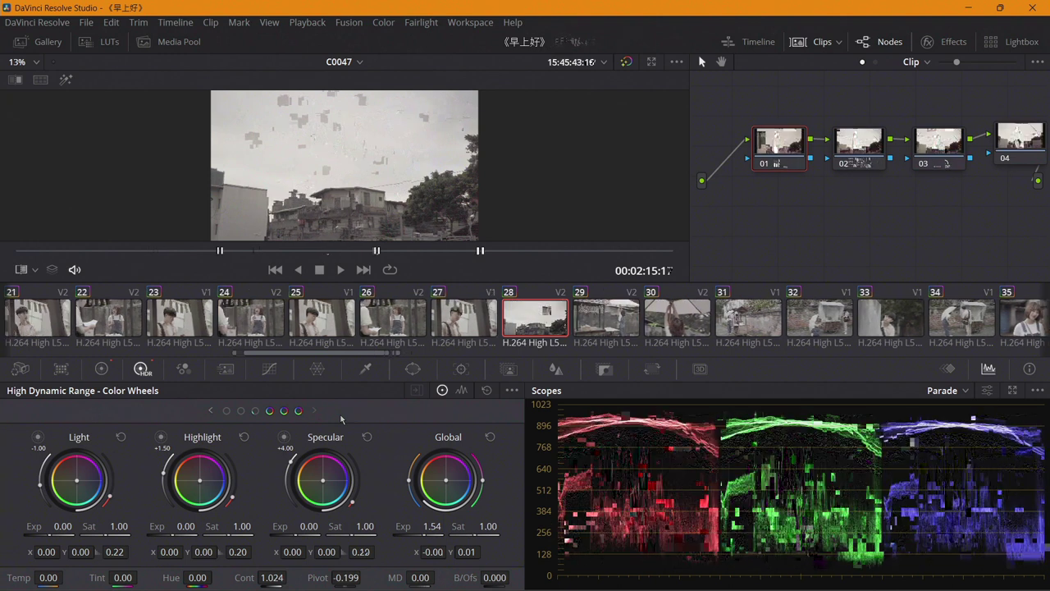
- Compare clip 28 with its neighbouring clip by switching repeatedly between the two, and start playback
{"action": "key", "text": "Down"}
{"action": "key", "text": "Up"}
{"action": "key", "text": "Down"}
{"action": "key", "text": "Up"}
{"action": "key", "text": "Down"}
{"action": "key", "text": "Up"}
{"action": "key", "text": "Down"}
{"action": "key", "text": "Up"}
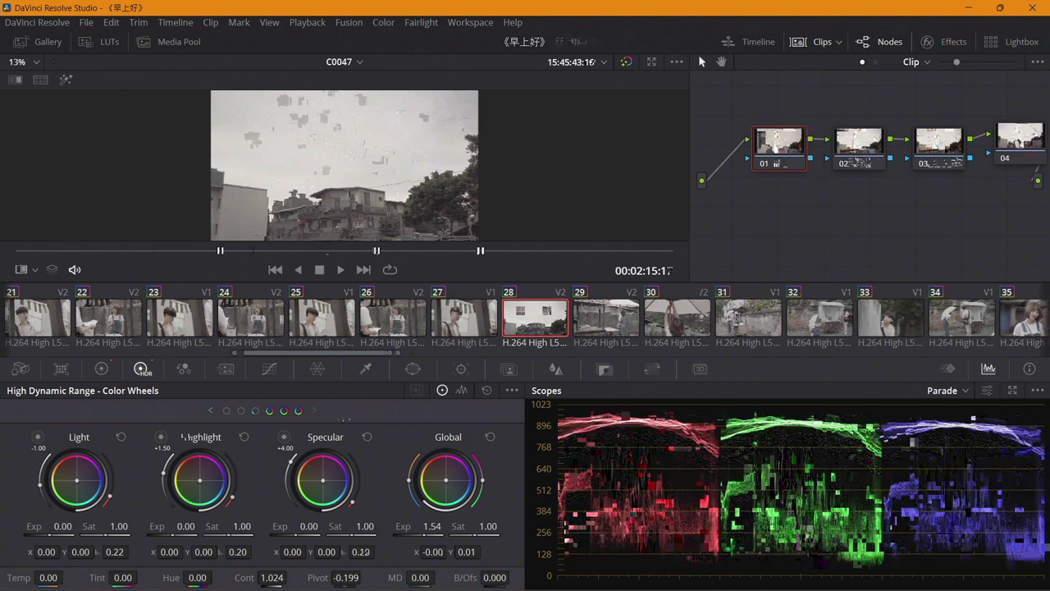
{"action": "key", "text": "Down"}
{"action": "key", "text": "Up"}
{"action": "key", "text": "Down"}
{"action": "key", "text": "Up"}
{"action": "key", "text": "Down"}
{"action": "key", "text": "Up"}
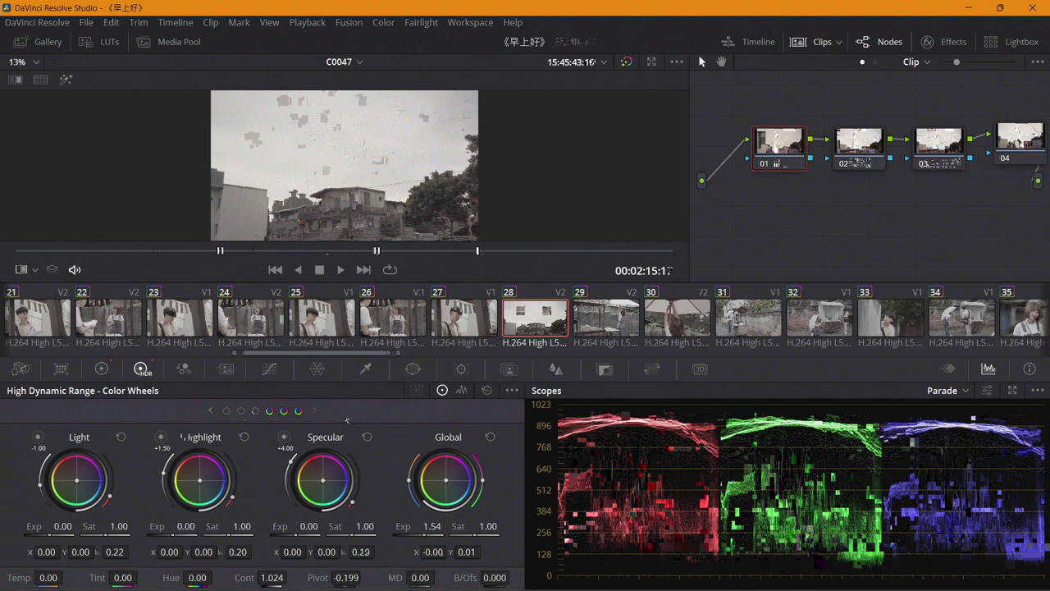
{"action": "key", "text": "Down"}
{"action": "key", "text": "Up"}
{"action": "key", "text": "Down"}
{"action": "key", "text": "Up"}
{"action": "key", "text": "Down"}
{"action": "key", "text": "Up"}
{"action": "key", "text": "Down"}
{"action": "key", "text": "Up"}
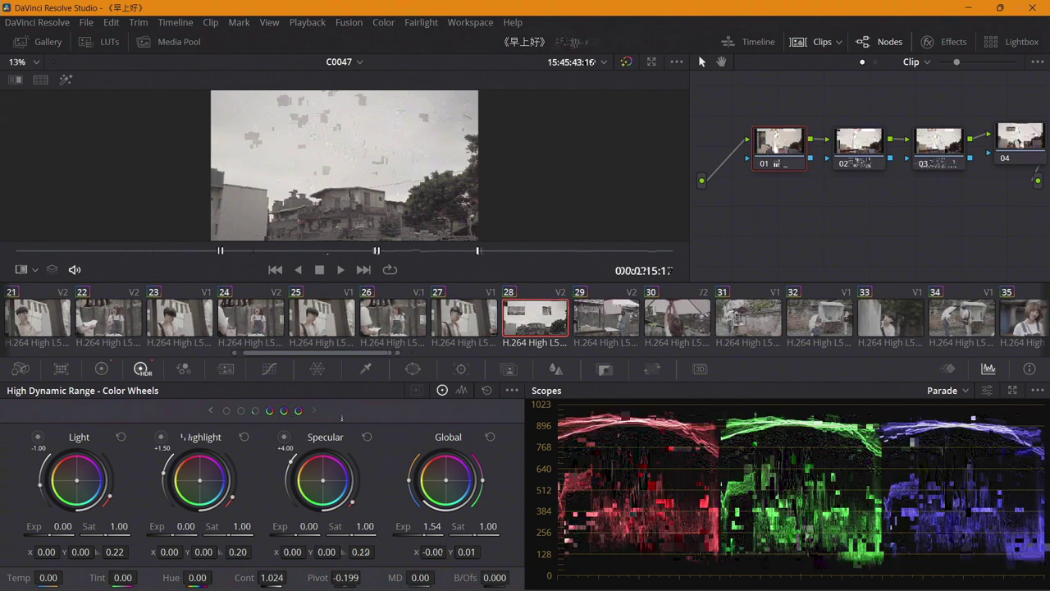
{"action": "key", "text": "Down"}
{"action": "key", "text": "Up"}
{"action": "key", "text": "Down"}
{"action": "key", "text": "Up"}
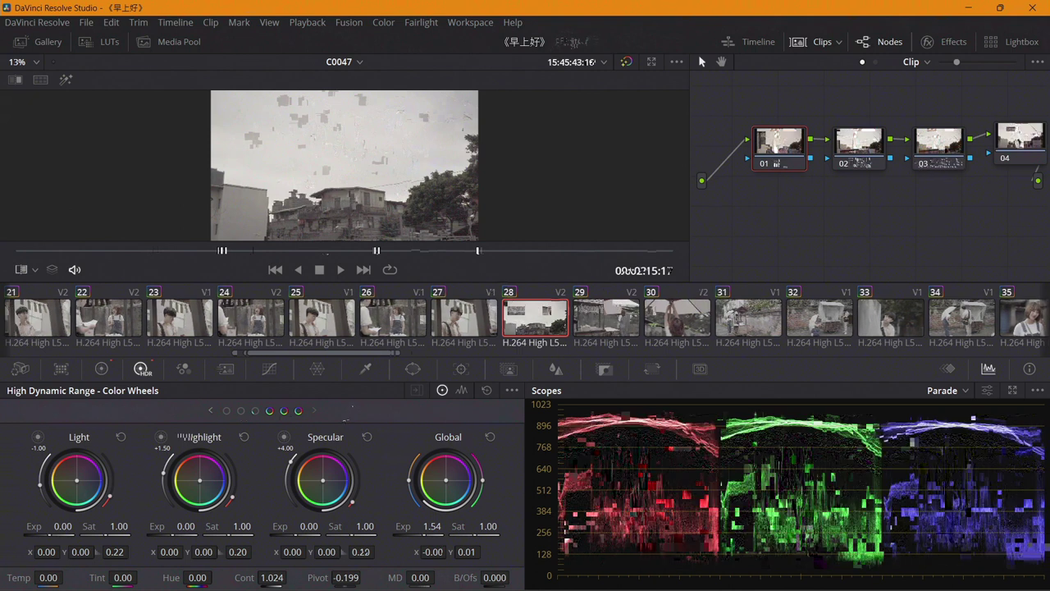
{"action": "key", "text": "Down"}
{"action": "key", "text": "Up"}
{"action": "key", "text": "Down"}
{"action": "key", "text": "Up"}
{"action": "key", "text": "space"}
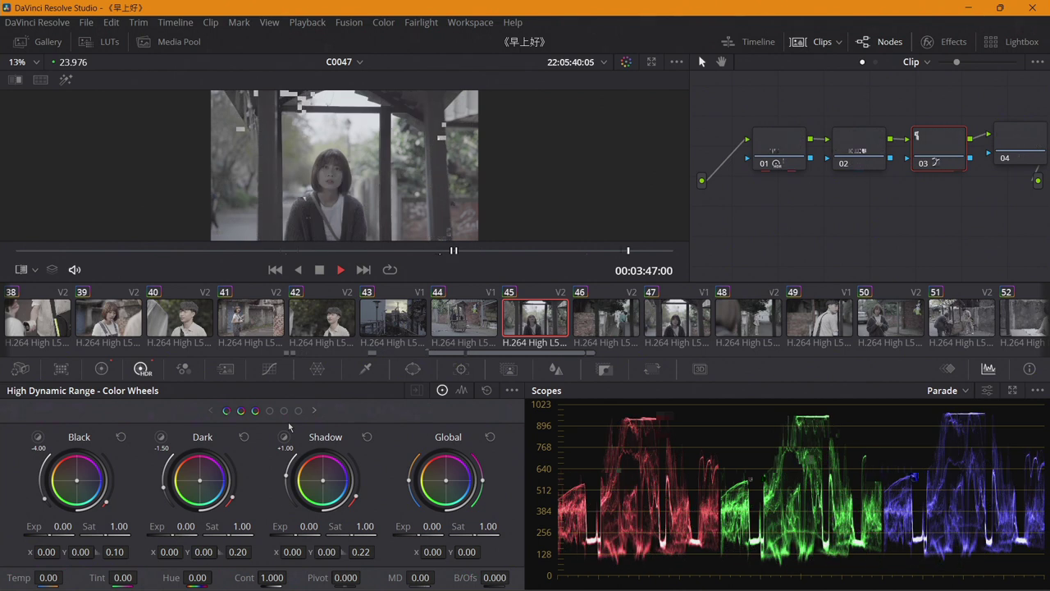
- Examine clip 45 and its parade scope frame by frame, stepping back and forth around 00:03:47:00
{"action": "key", "text": "Left"}
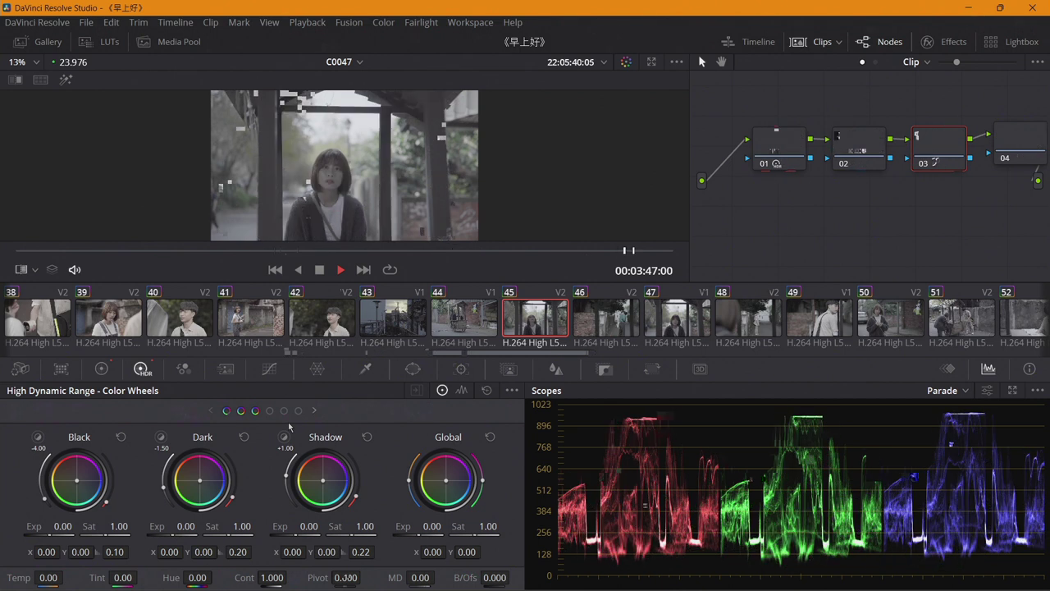
{"action": "key", "text": "Right"}
{"action": "key", "text": "Left"}
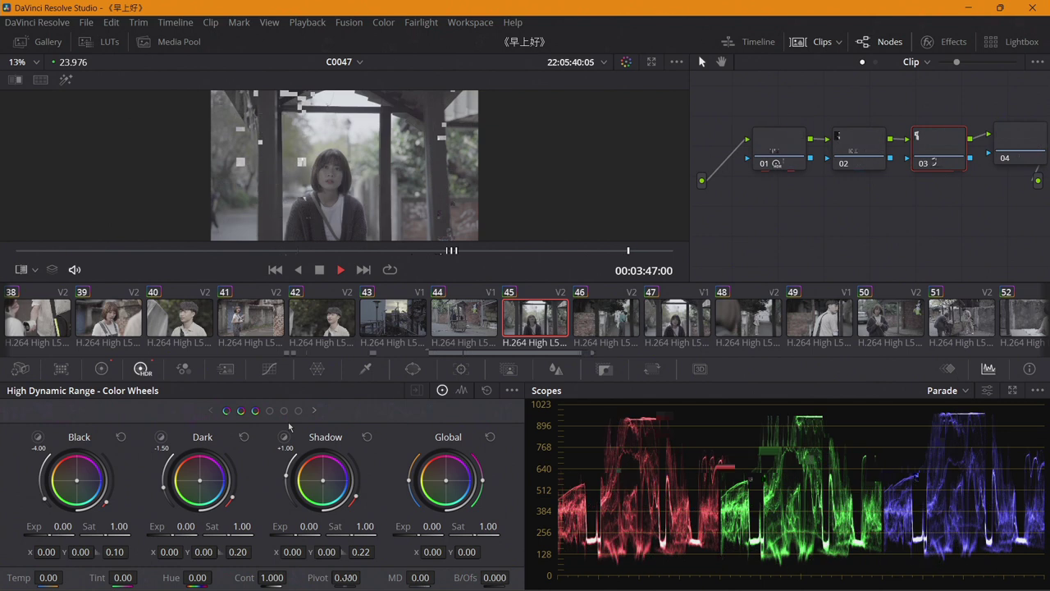
{"action": "key", "text": "Right"}
{"action": "key", "text": "Right"}
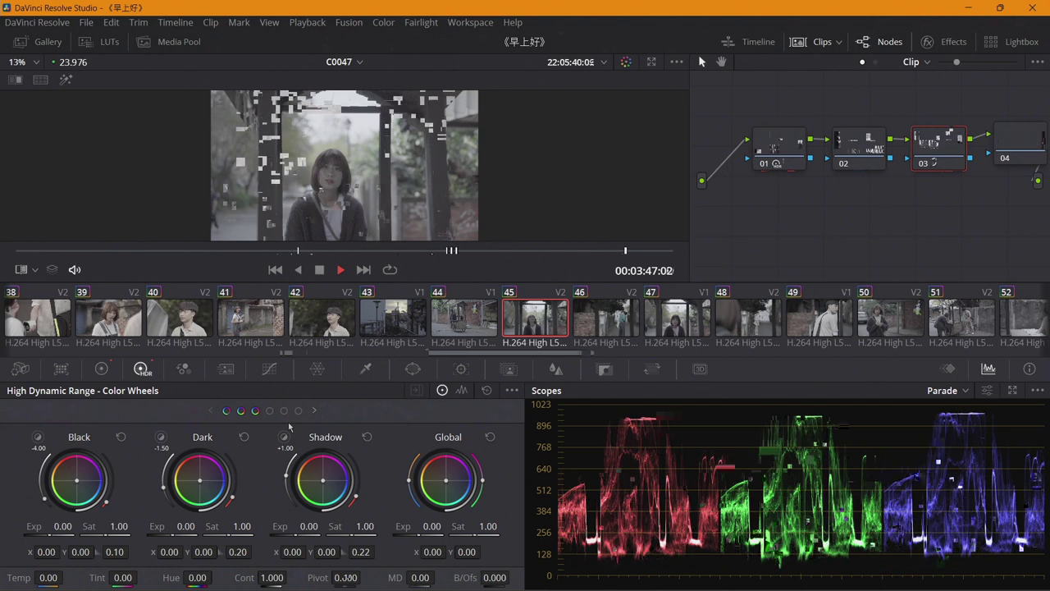
{"action": "key", "text": "Right"}
{"action": "key", "text": "Right"}
{"action": "key", "text": "Right"}
{"action": "key", "text": "Right"}
{"action": "key", "text": "Right"}
{"action": "key", "text": "Right"}
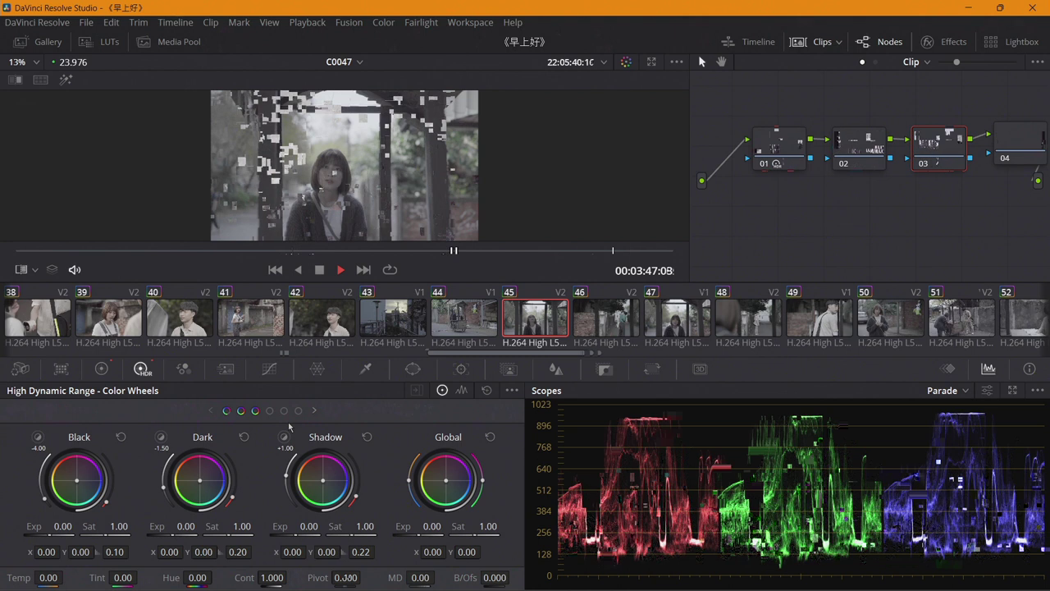
{"action": "key", "text": "Left"}
{"action": "key", "text": "Left"}
{"action": "key", "text": "Left"}
{"action": "key", "text": "Left"}
{"action": "key", "text": "Left"}
{"action": "key", "text": "Left"}
{"action": "key", "text": "Right"}
{"action": "key", "text": "Right"}
{"action": "key", "text": "Right"}
{"action": "key", "text": "Right"}
{"action": "key", "text": "Right"}
{"action": "key", "text": "Right"}
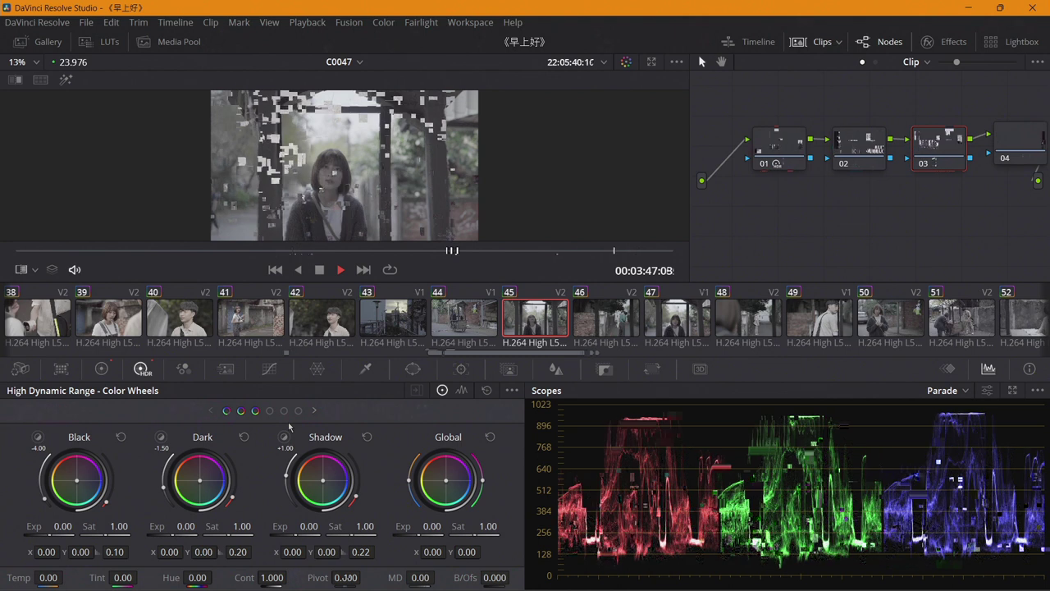
{"action": "key", "text": "Left"}
{"action": "key", "text": "Left"}
{"action": "key", "text": "Left"}
{"action": "key", "text": "Left"}
{"action": "key", "text": "Left"}
{"action": "key", "text": "Left"}
{"action": "key", "text": "Right"}
{"action": "key", "text": "Right"}
{"action": "key", "text": "Right"}
{"action": "key", "text": "Right"}
{"action": "key", "text": "Right"}
{"action": "key", "text": "Right"}
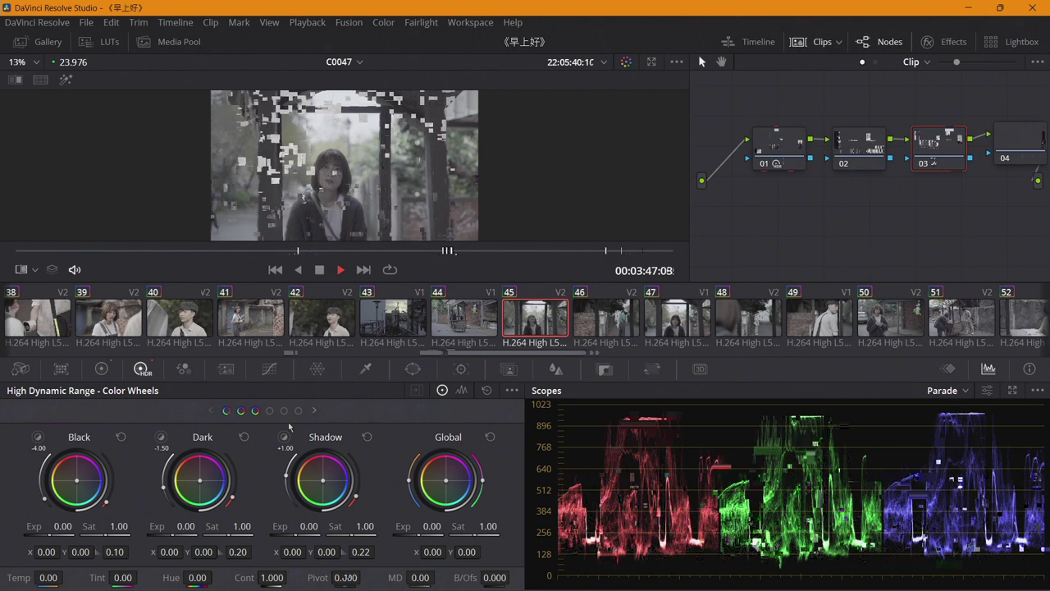
{"action": "key", "text": "Left"}
{"action": "key", "text": "Left"}
{"action": "key", "text": "Left"}
{"action": "key", "text": "Left"}
{"action": "key", "text": "Left"}
{"action": "key", "text": "Left"}
{"action": "key", "text": "Right"}
{"action": "key", "text": "Right"}
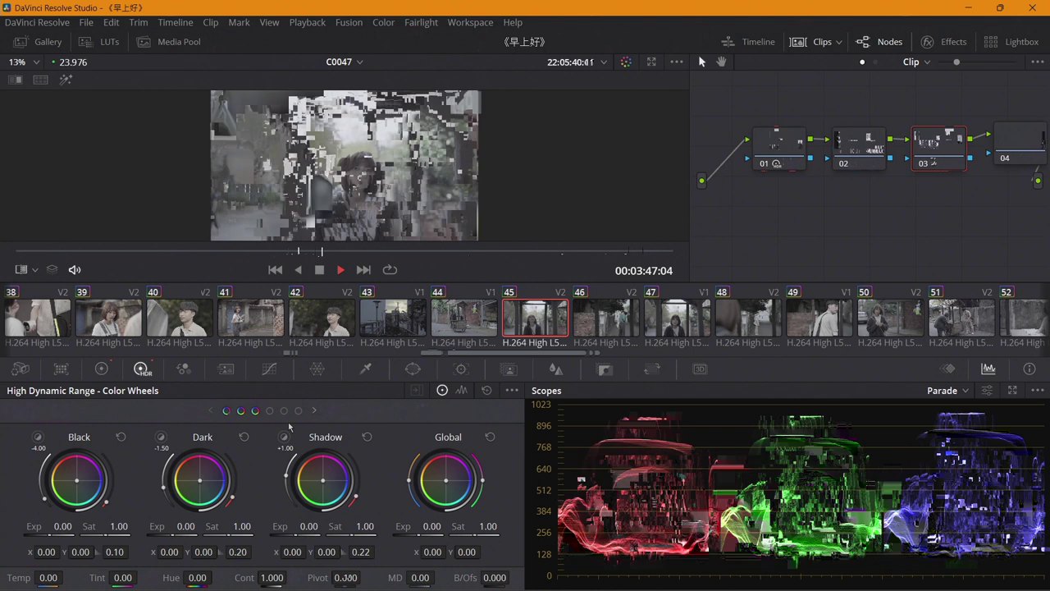
{"action": "key", "text": "Left"}
{"action": "key", "text": "Left"}
{"action": "key", "text": "Right"}
{"action": "key", "text": "Right"}
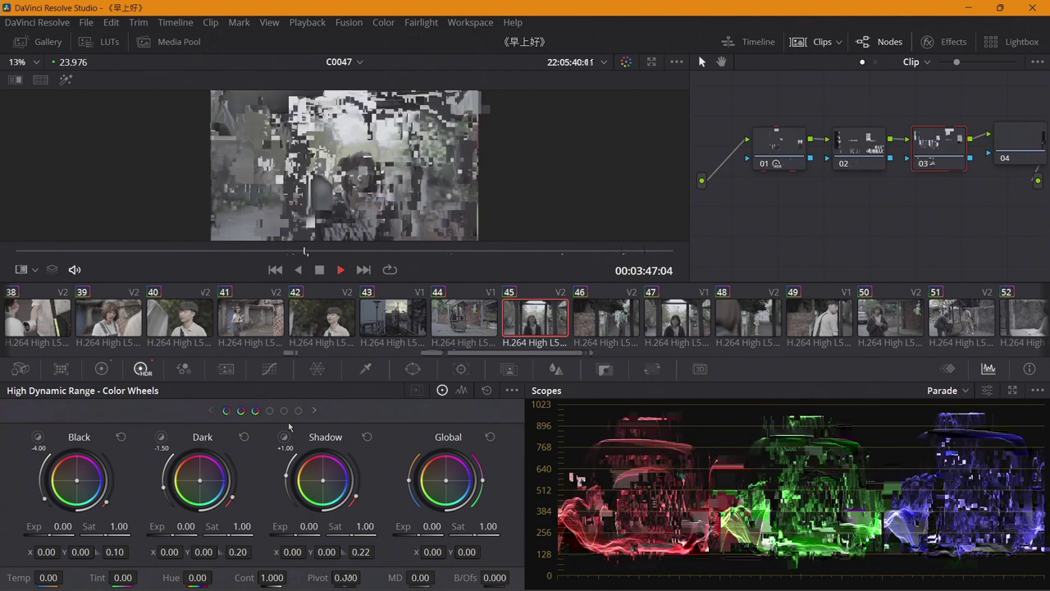
{"action": "key", "text": "Left"}
{"action": "key", "text": "Left"}
{"action": "key", "text": "Right"}
{"action": "key", "text": "Right"}
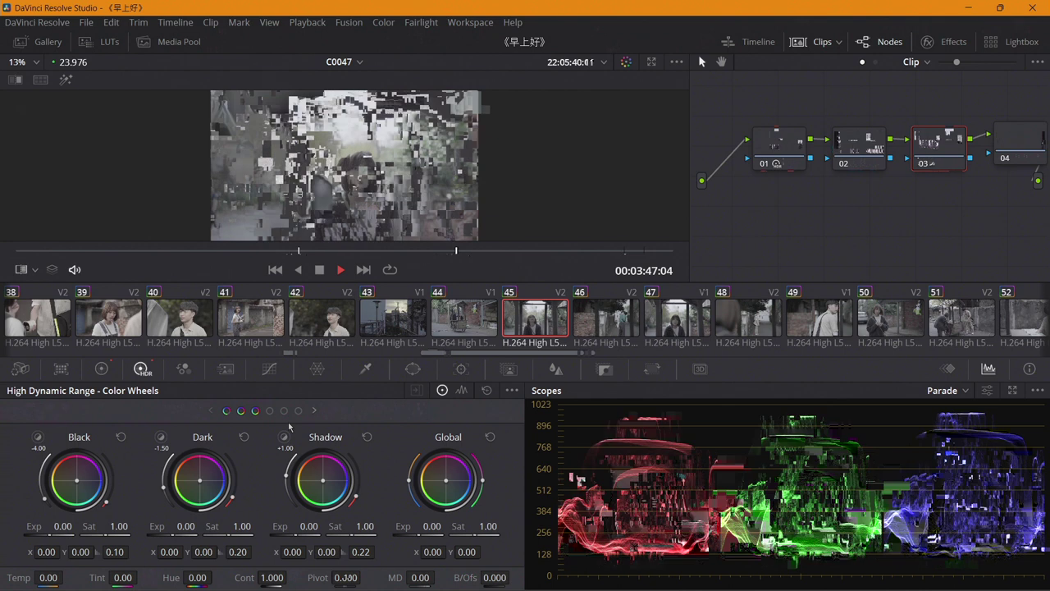
{"action": "key", "text": "Left"}
{"action": "key", "text": "Left"}
{"action": "key", "text": "Right"}
{"action": "key", "text": "Right"}
{"action": "key", "text": "Right"}
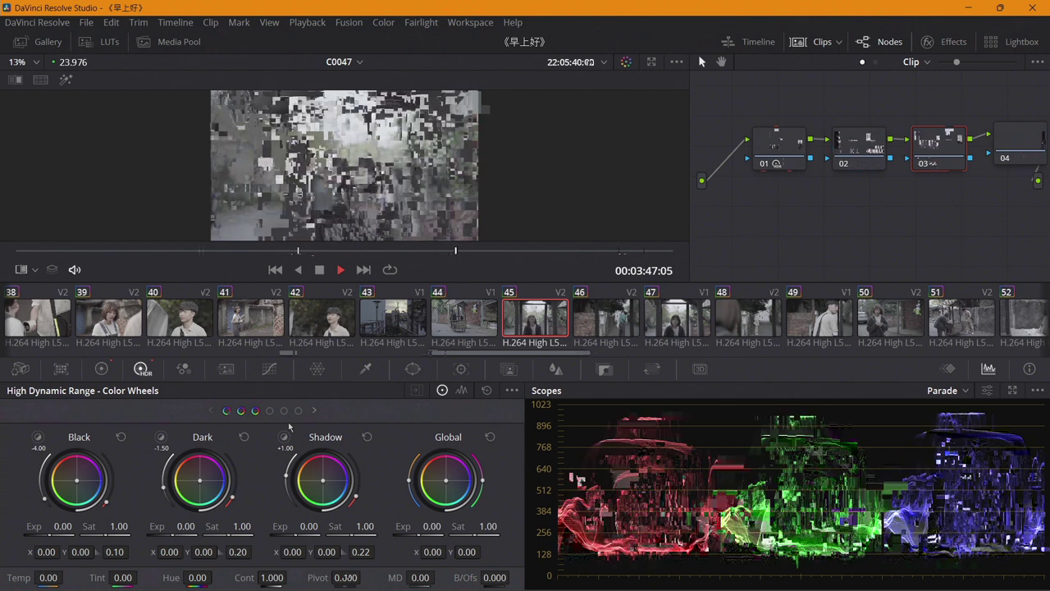
{"action": "key", "text": "Left"}
{"action": "key", "text": "Left"}
{"action": "key", "text": "Left"}
{"action": "key", "text": "Right"}
{"action": "key", "text": "Right"}
{"action": "key", "text": "Right"}
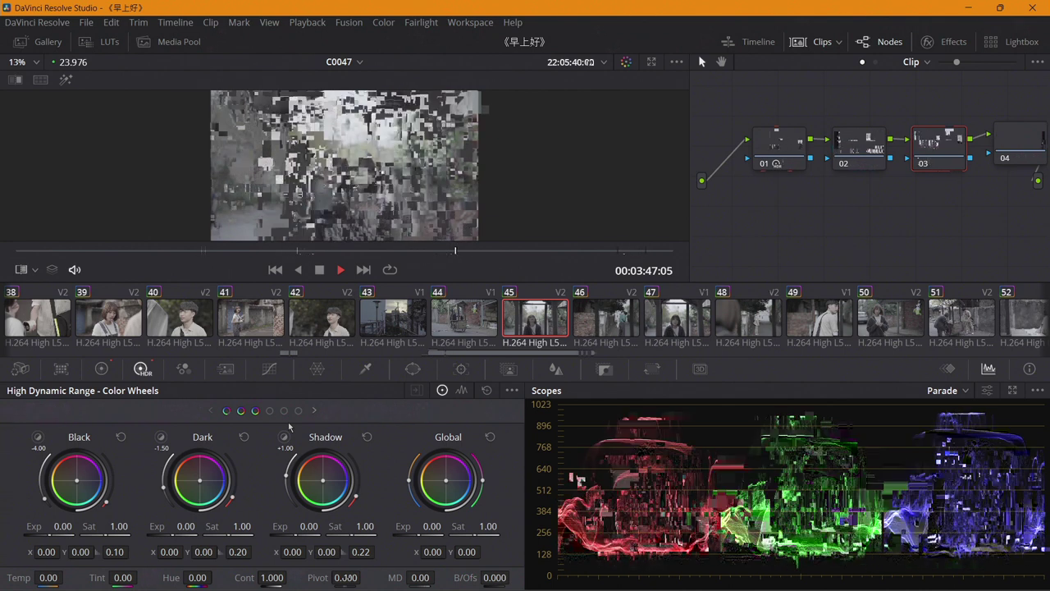
{"action": "key", "text": "Left"}
{"action": "key", "text": "Left"}
{"action": "key", "text": "Left"}
{"action": "key", "text": "Right"}
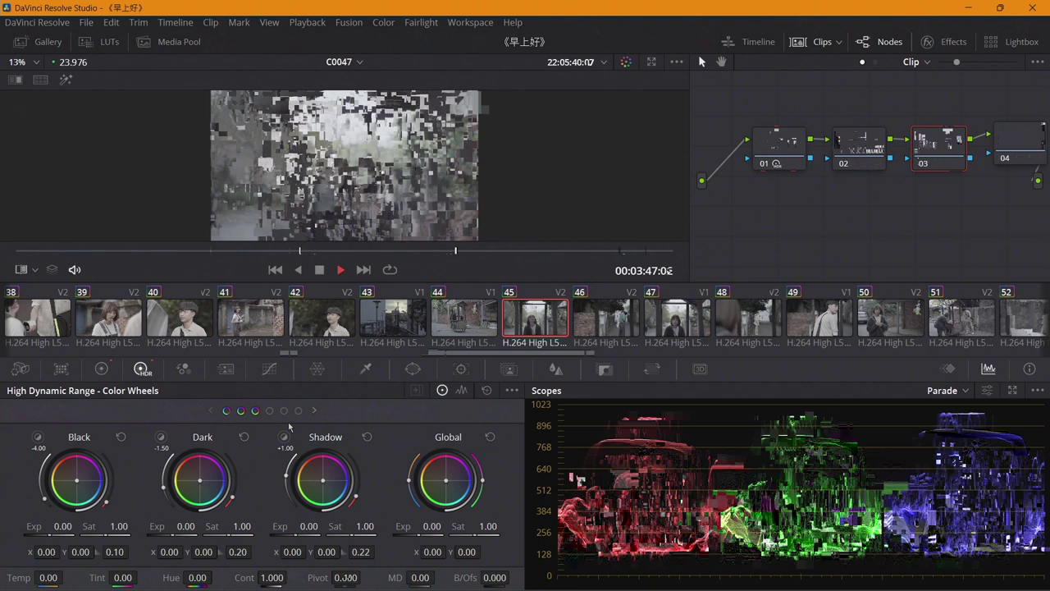
{"action": "key", "text": "Left"}
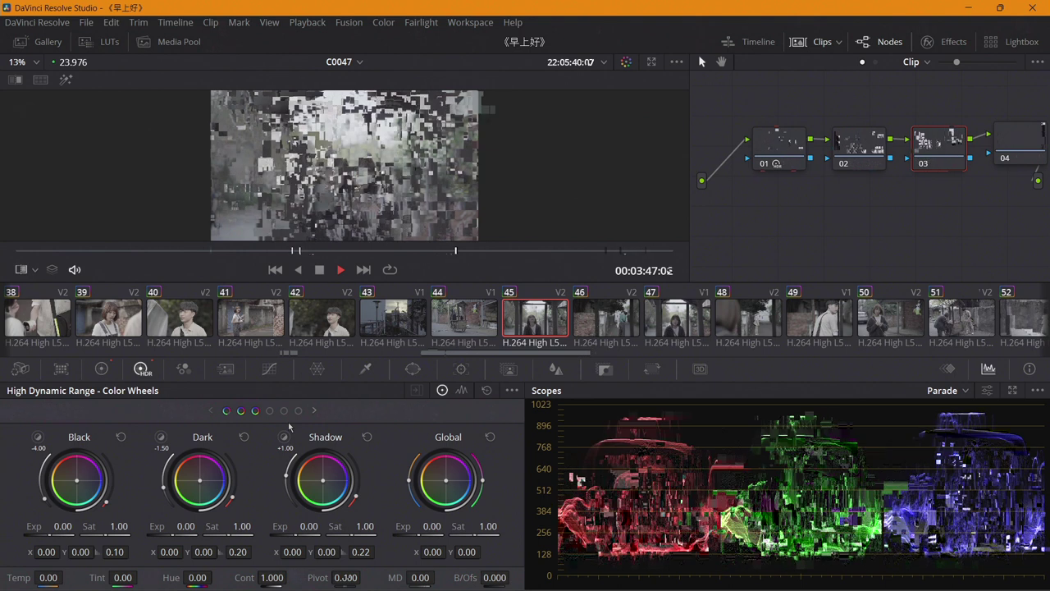
{"action": "key", "text": "Left"}
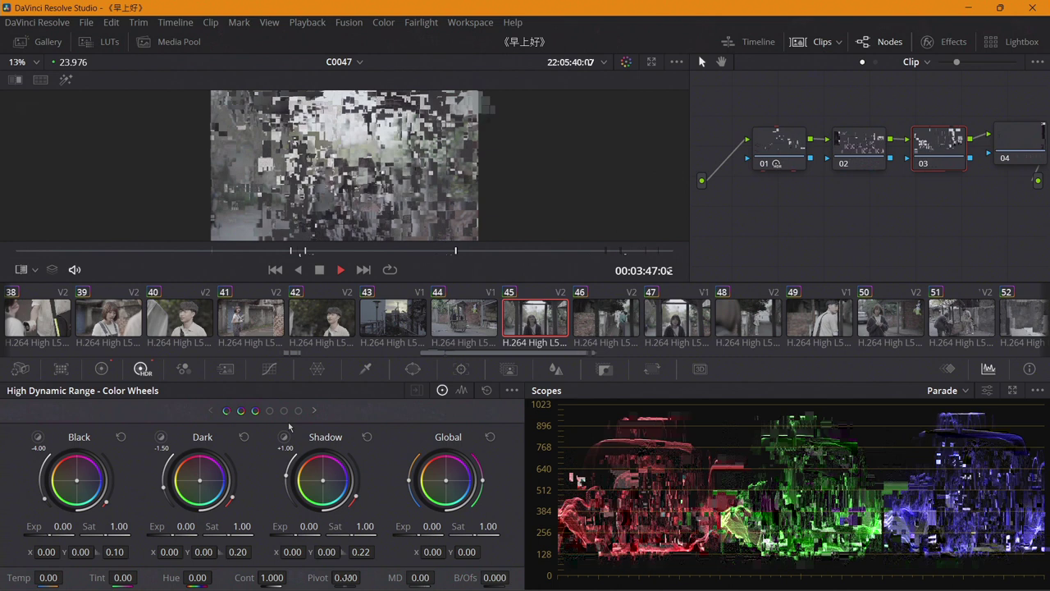
{"action": "key", "text": "Left"}
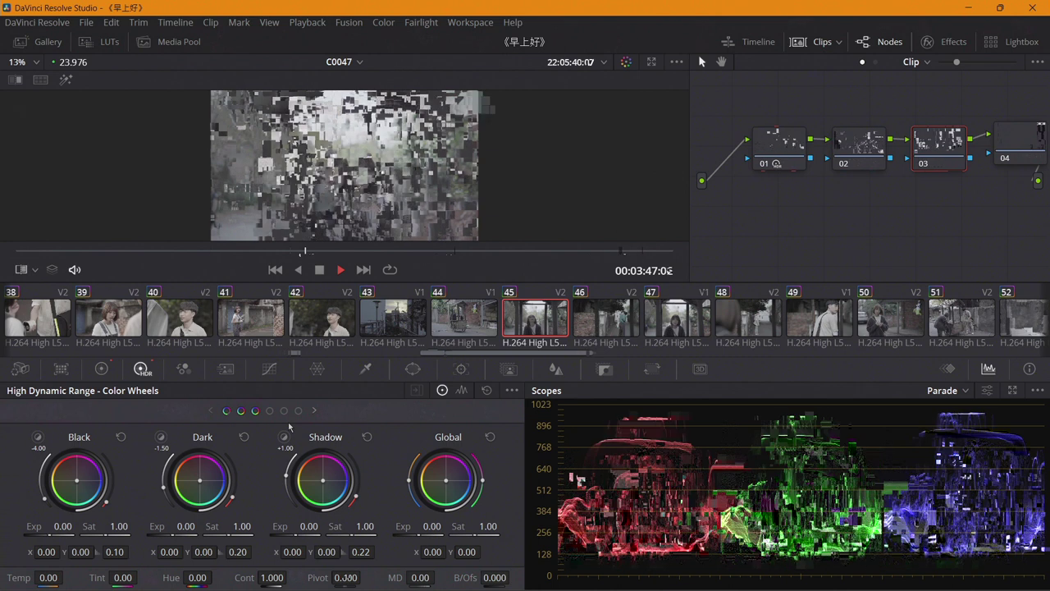
{"action": "key", "text": "Left"}
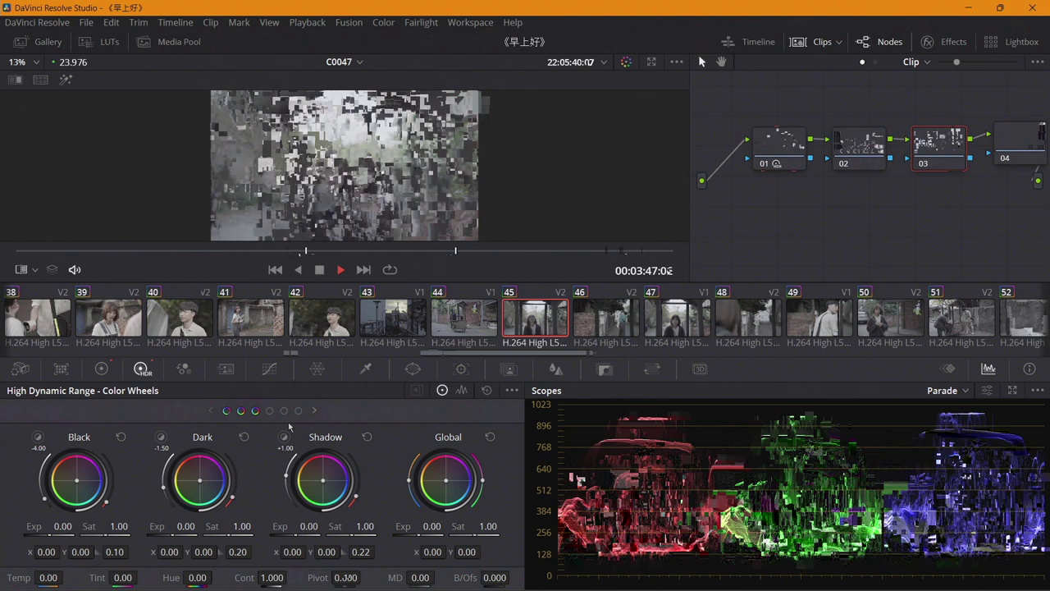
{"action": "key", "text": "Left"}
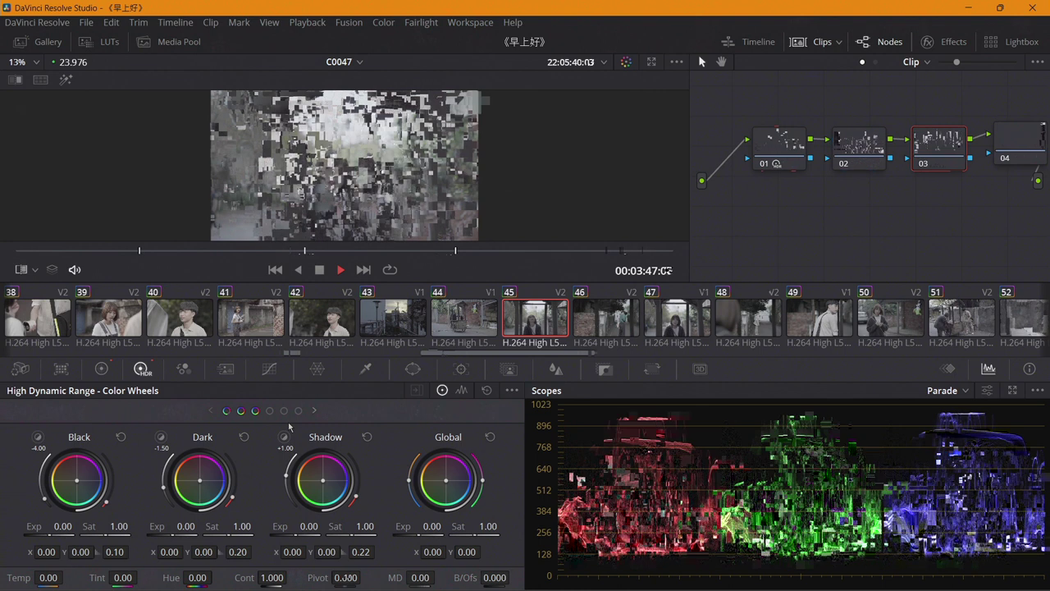
{"action": "key", "text": "Left"}
{"action": "key", "text": "Left"}
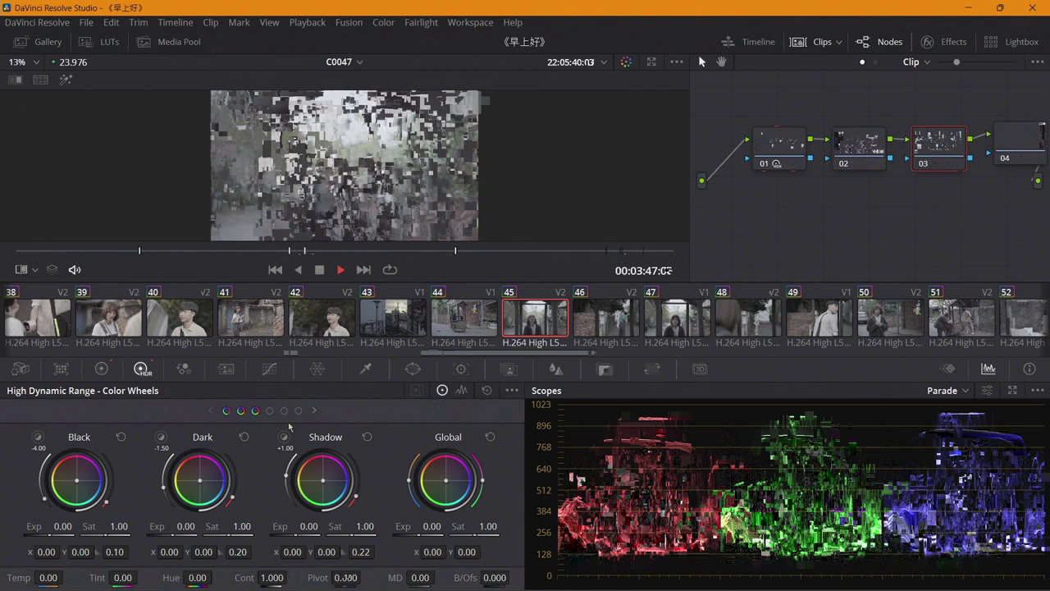
{"action": "key", "text": "Left"}
{"action": "key", "text": "Left"}
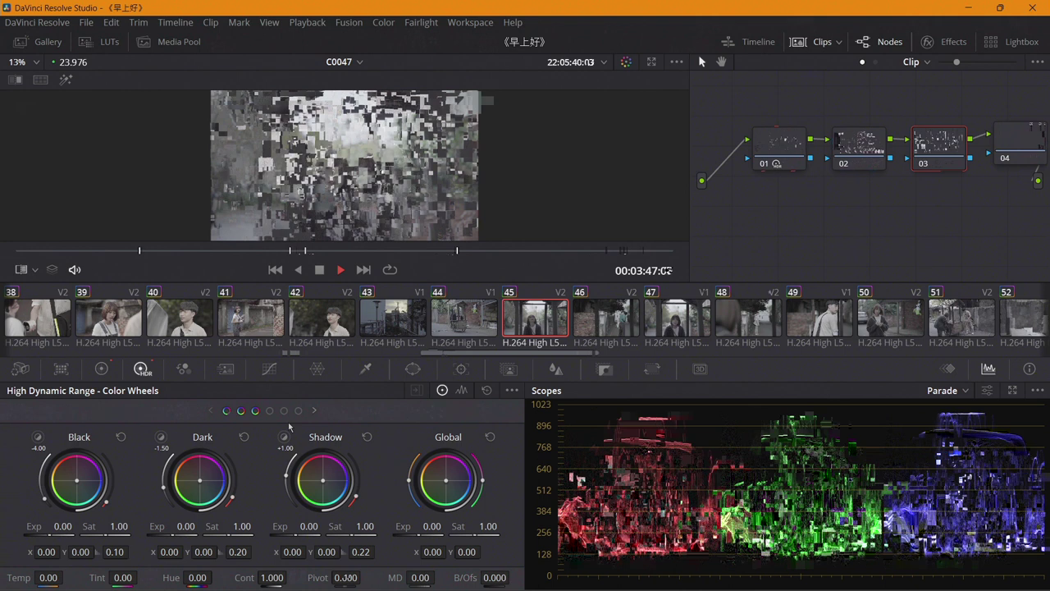
{"action": "key", "text": "Left"}
{"action": "key", "text": "Left"}
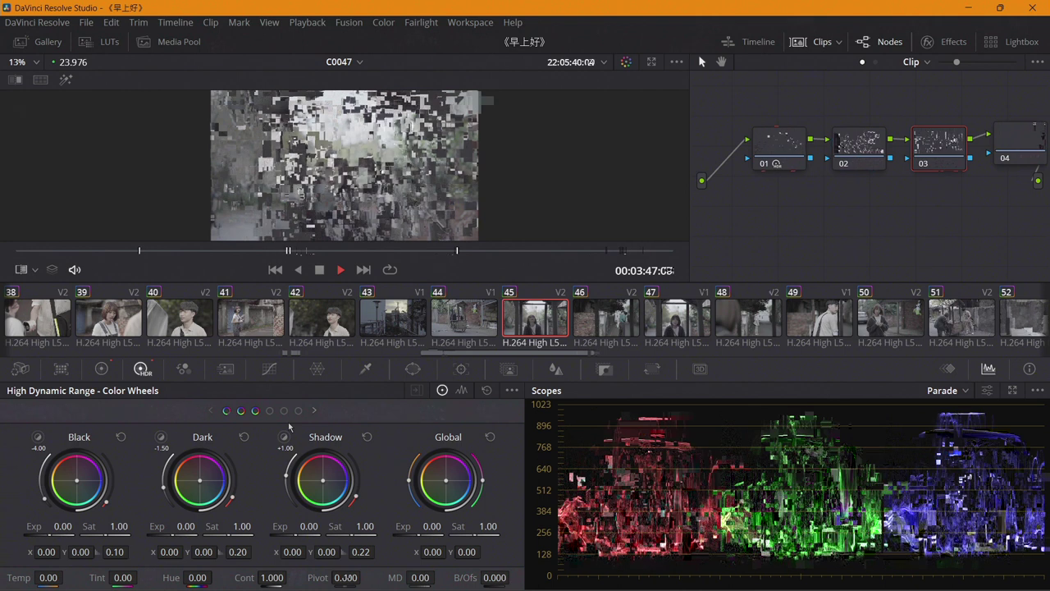
{"action": "key", "text": "Right"}
{"action": "key", "text": "Left"}
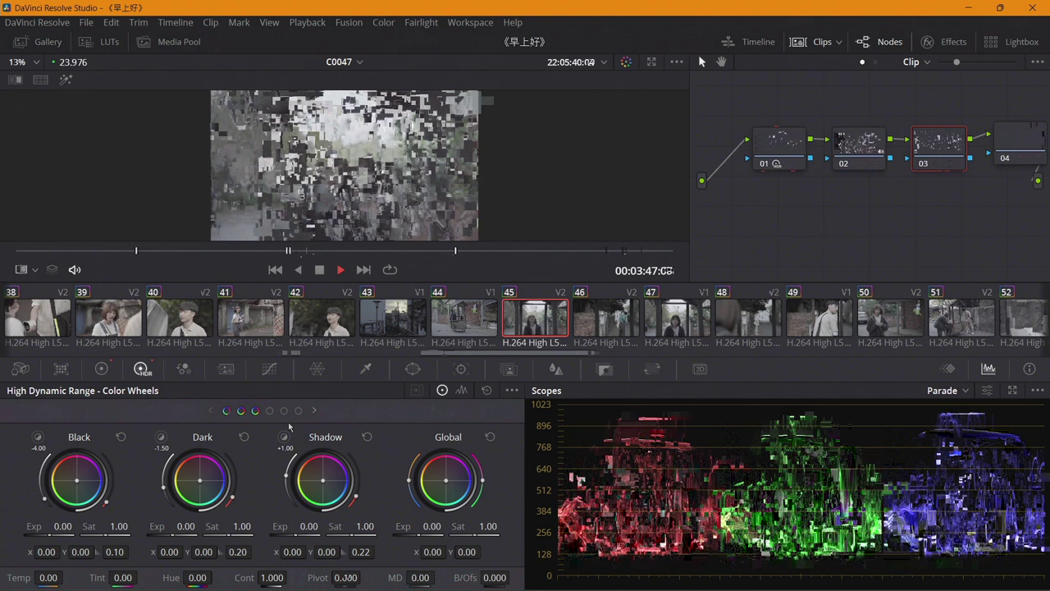
{"action": "key", "text": "Right"}
{"action": "key", "text": "Left"}
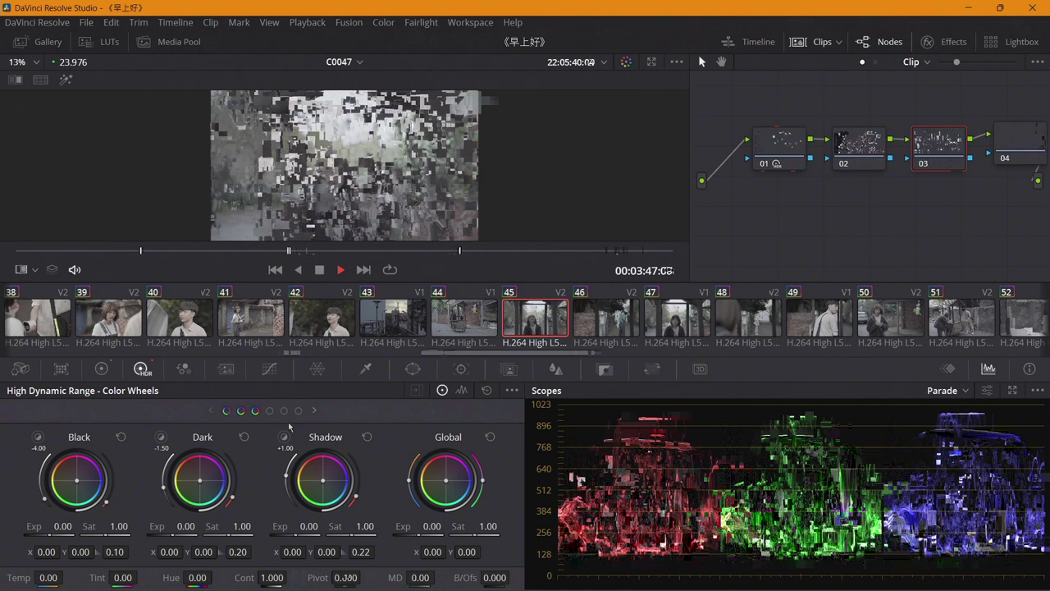
{"action": "key", "text": "Right"}
{"action": "key", "text": "Left"}
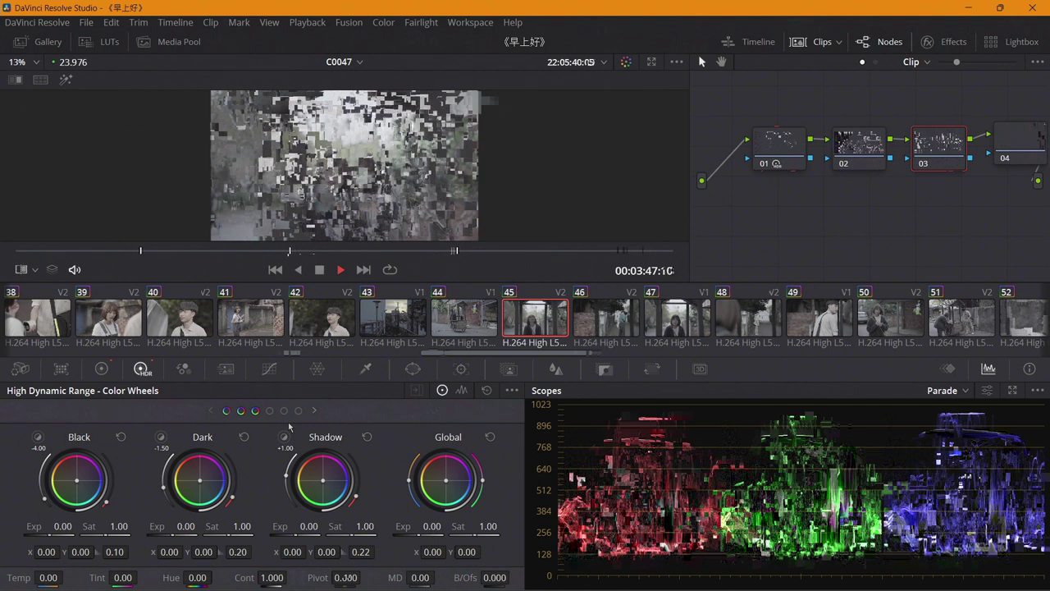
{"action": "key", "text": "Right"}
{"action": "key", "text": "Left"}
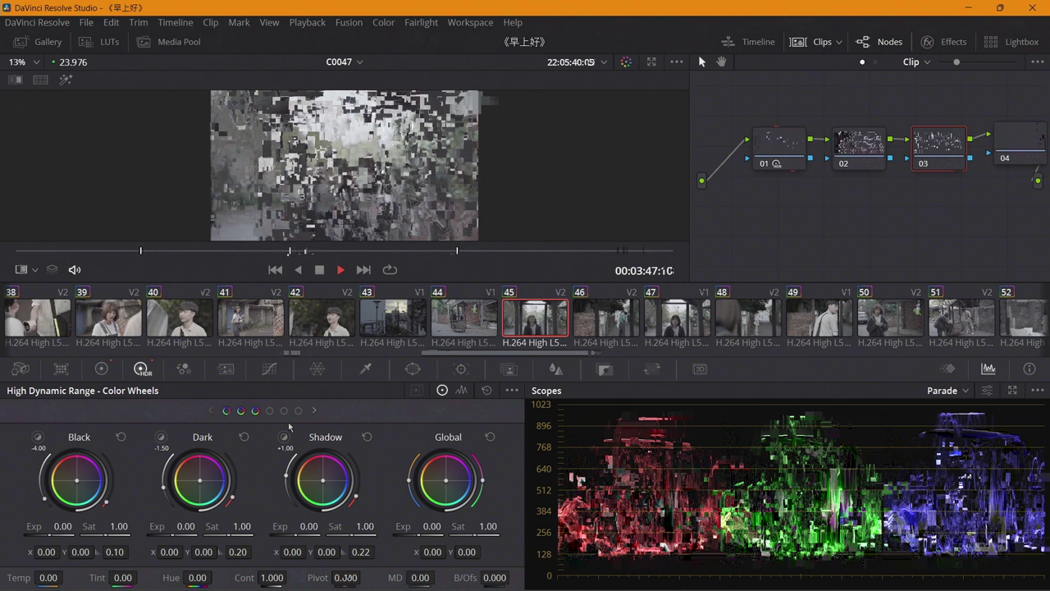
{"action": "key", "text": "Right"}
{"action": "key", "text": "Left"}
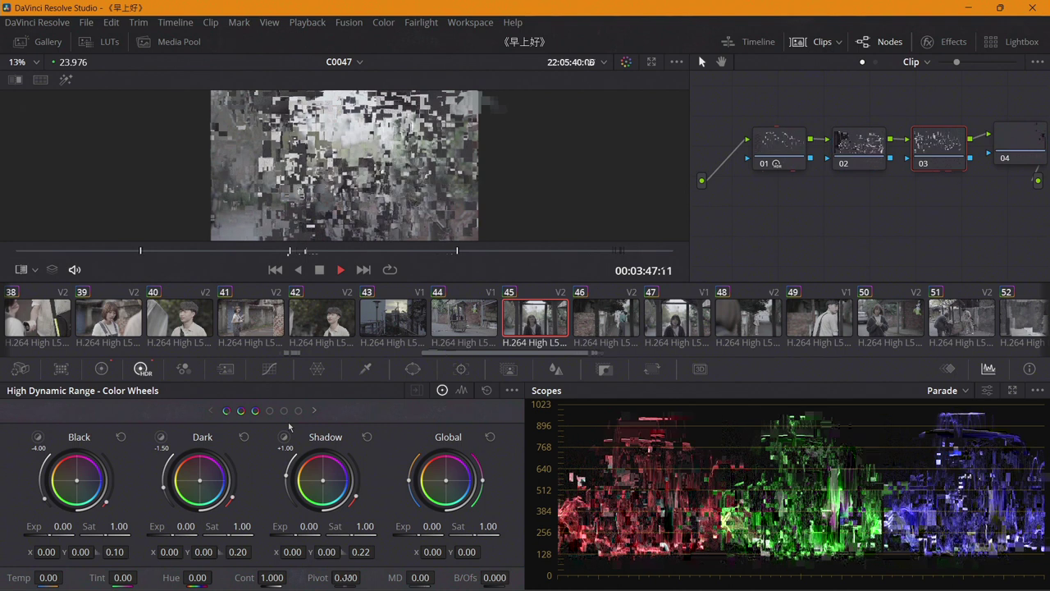
{"action": "key", "text": "Left"}
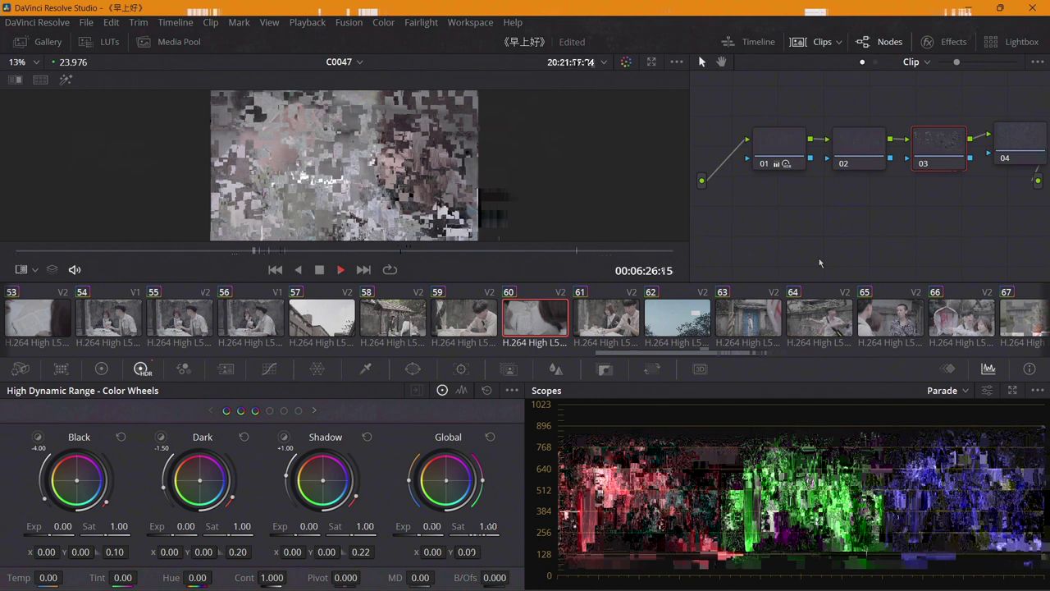
- Compare clip 60 with and without the last Global wheel colour adjustment on node 03, and leave that adjustment undone
{"action": "key", "text": "ctrl+z"}
{"action": "key", "text": "ctrl+shift+z"}
{"action": "key", "text": "ctrl+z"}
{"action": "key", "text": "ctrl+shift+z"}
{"action": "key", "text": "ctrl+z"}
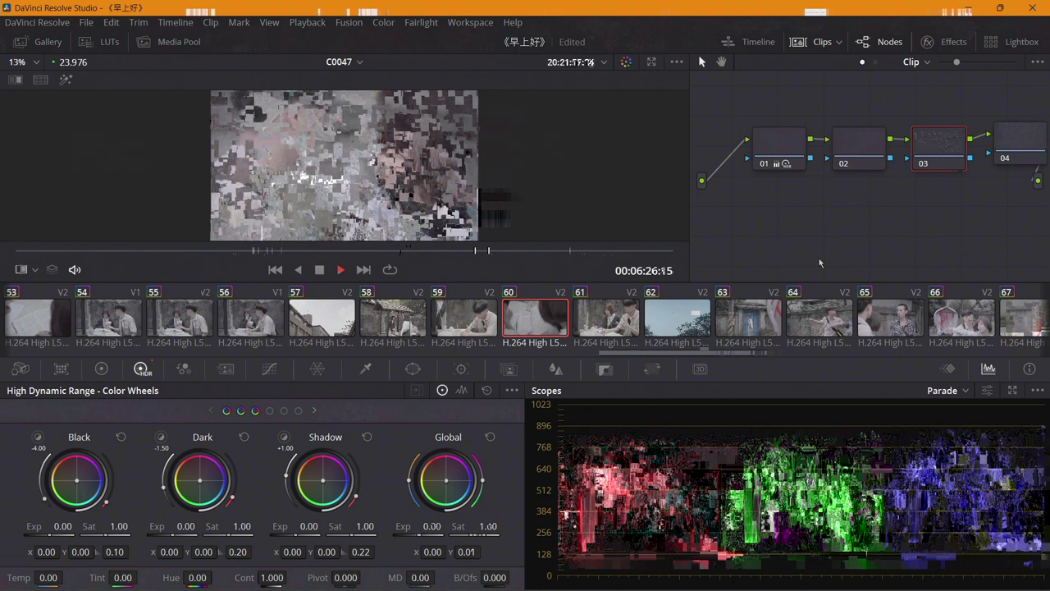
{"action": "key", "text": "ctrl+shift+z"}
{"action": "key", "text": "ctrl+z"}
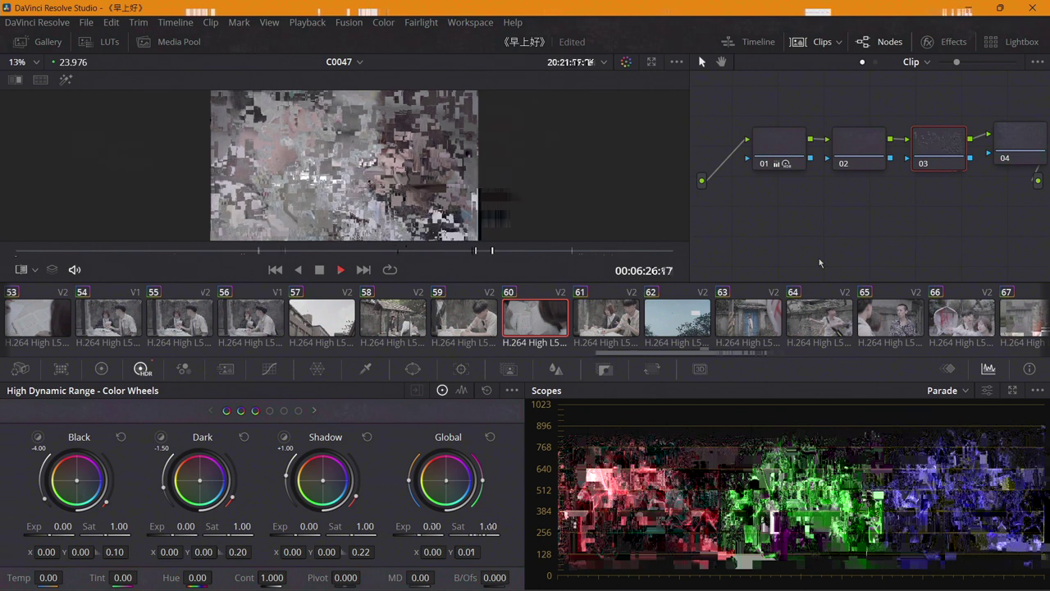
{"action": "key", "text": "ctrl+shift+z"}
{"action": "key", "text": "ctrl+z"}
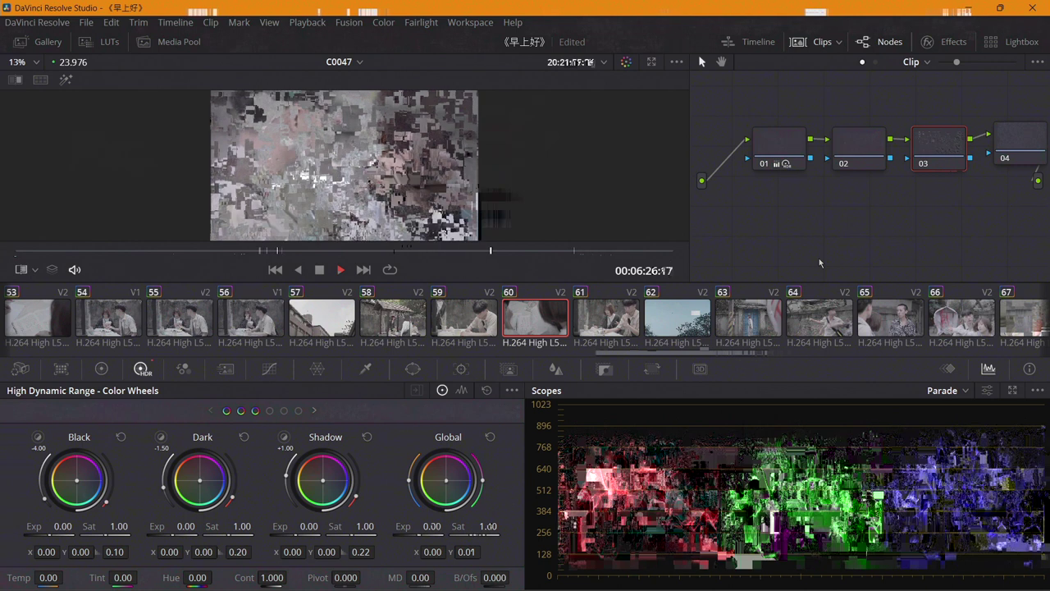
{"action": "key", "text": "ctrl+shift+z"}
{"action": "key", "text": "ctrl+z"}
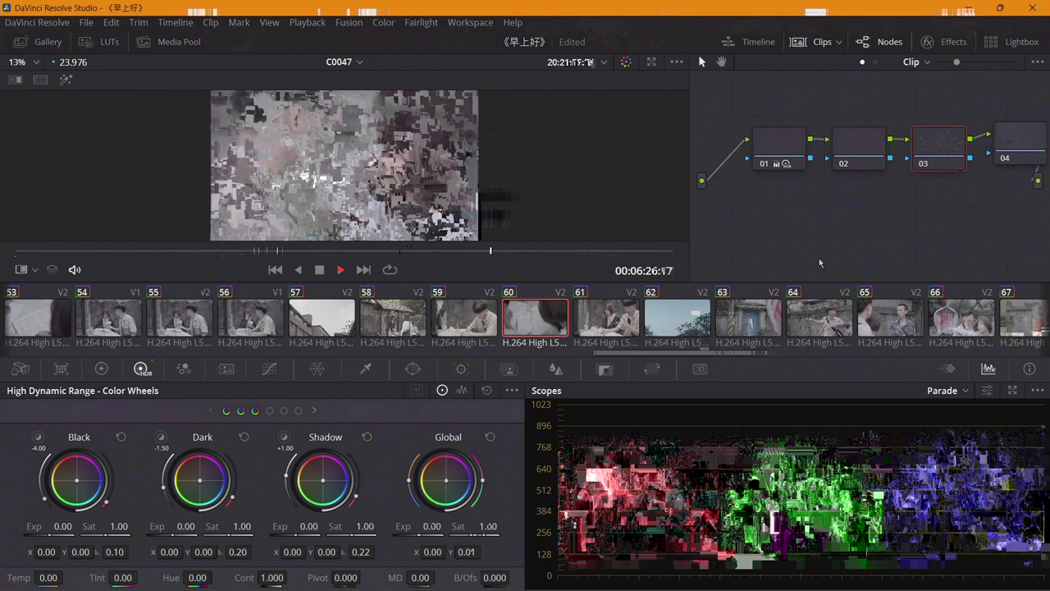
- Toggle the last Global wheel colour adjustment on clip 60's node 03 on and off, and leave it reapplied
{"action": "key", "text": "ctrl+shift+z"}
{"action": "key", "text": "ctrl+z"}
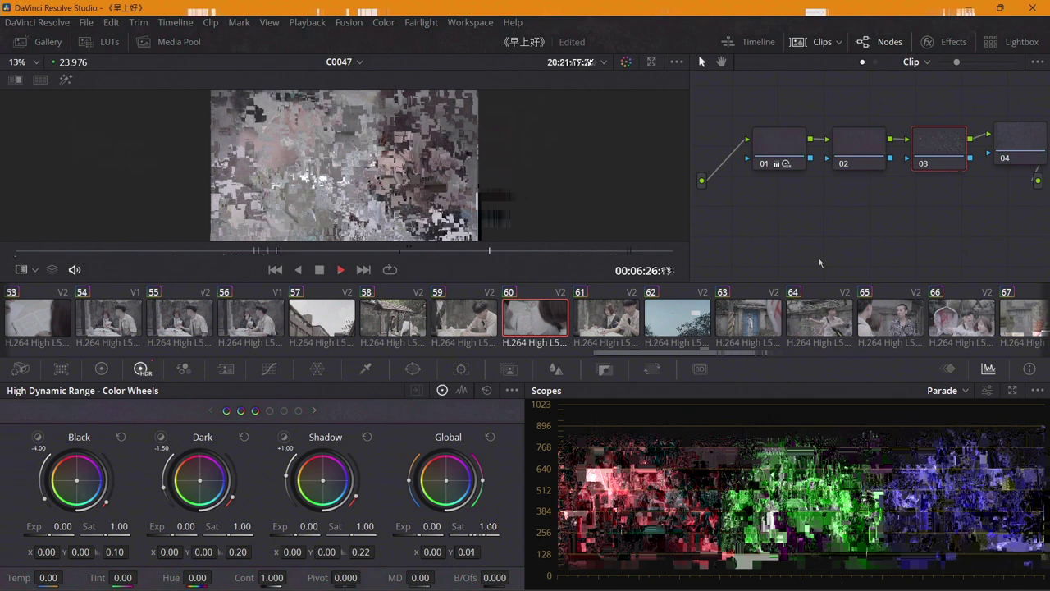
{"action": "key", "text": "ctrl+shift+z"}
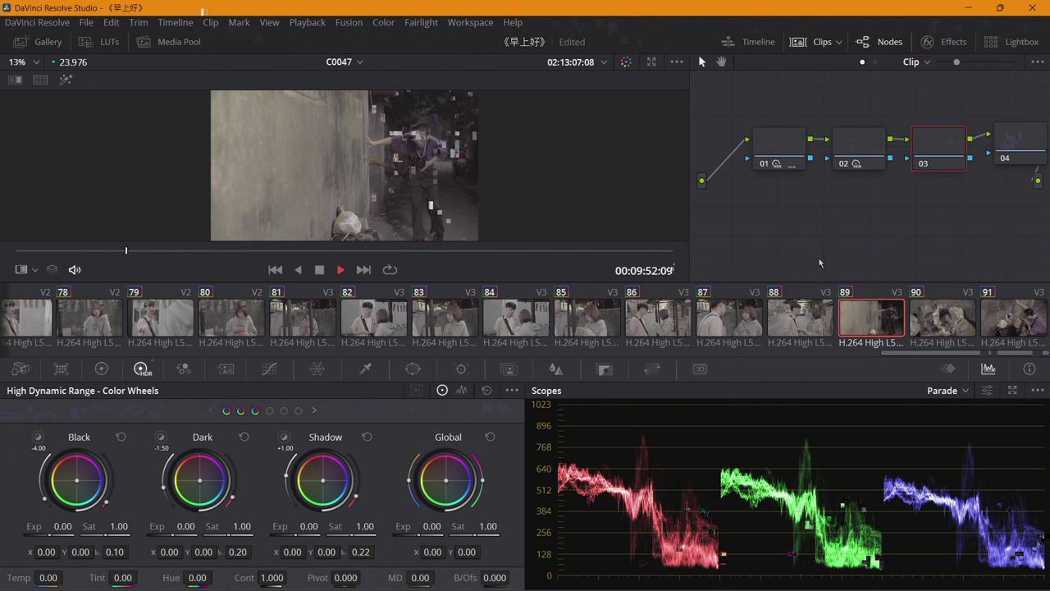
- Examine clip 89 and its parade scope frame by frame, stepping repeatedly back and forth around 00:09:52:10
{"action": "key", "text": "Left"}
{"action": "key", "text": "Right"}
{"action": "key", "text": "Left"}
{"action": "key", "text": "Right"}
{"action": "key", "text": "Right"}
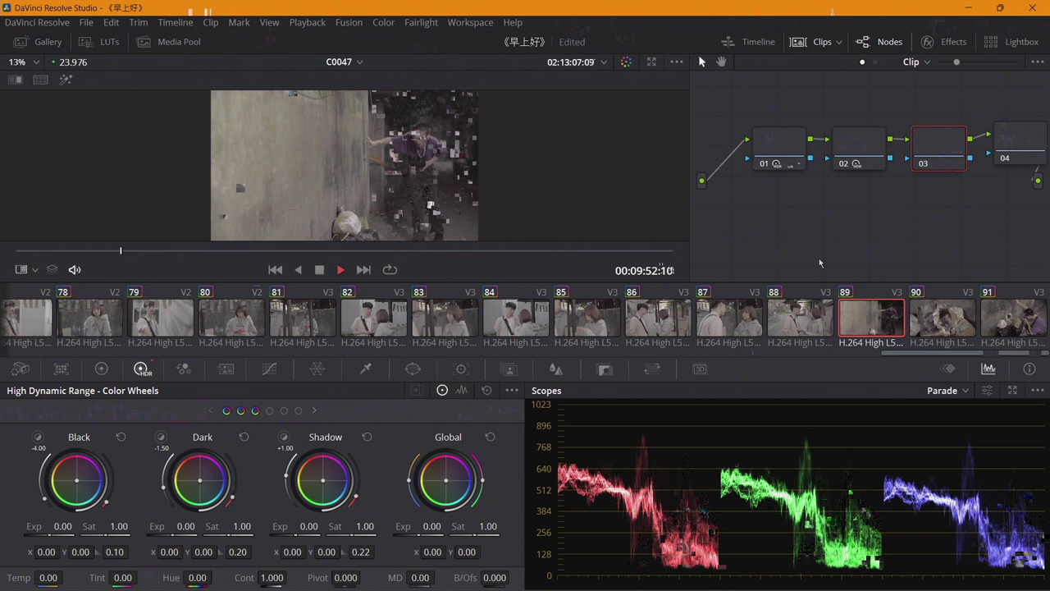
{"action": "key", "text": "Right"}
{"action": "key", "text": "Left"}
{"action": "key", "text": "Right"}
{"action": "key", "text": "Right"}
{"action": "key", "text": "Right"}
{"action": "key", "text": "Right"}
{"action": "key", "text": "Right"}
{"action": "key", "text": "Right"}
{"action": "key", "text": "Right"}
{"action": "key", "text": "Right"}
{"action": "key", "text": "Right"}
{"action": "key", "text": "Right"}
{"action": "key", "text": "Left"}
{"action": "key", "text": "Left"}
{"action": "key", "text": "Left"}
{"action": "key", "text": "Left"}
{"action": "key", "text": "Left"}
{"action": "key", "text": "Left"}
{"action": "key", "text": "Left"}
{"action": "key", "text": "Left"}
{"action": "key", "text": "Left"}
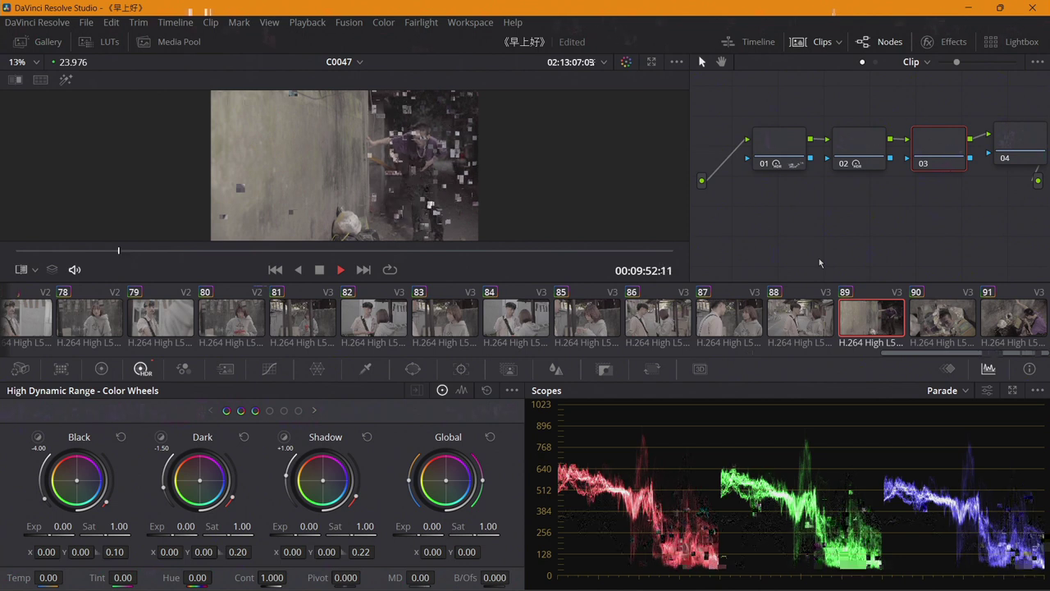
{"action": "key", "text": "Right"}
{"action": "key", "text": "Right"}
{"action": "key", "text": "Right"}
{"action": "key", "text": "Right"}
{"action": "key", "text": "Right"}
{"action": "key", "text": "Right"}
{"action": "key", "text": "Right"}
{"action": "key", "text": "Right"}
{"action": "key", "text": "Right"}
{"action": "key", "text": "Right"}
{"action": "key", "text": "Left"}
{"action": "key", "text": "Left"}
{"action": "key", "text": "Left"}
{"action": "key", "text": "Left"}
{"action": "key", "text": "Left"}
{"action": "key", "text": "Left"}
{"action": "key", "text": "Left"}
{"action": "key", "text": "Left"}
{"action": "key", "text": "Left"}
{"action": "key", "text": "Left"}
{"action": "key", "text": "Right"}
{"action": "key", "text": "Right"}
{"action": "key", "text": "Right"}
{"action": "key", "text": "Right"}
{"action": "key", "text": "Right"}
{"action": "key", "text": "Right"}
{"action": "key", "text": "Right"}
{"action": "key", "text": "Right"}
{"action": "key", "text": "Right"}
{"action": "key", "text": "Right"}
{"action": "key", "text": "Left"}
{"action": "key", "text": "Left"}
{"action": "key", "text": "Left"}
{"action": "key", "text": "Left"}
{"action": "key", "text": "Left"}
{"action": "key", "text": "Left"}
{"action": "key", "text": "Left"}
{"action": "key", "text": "Left"}
{"action": "key", "text": "Left"}
{"action": "key", "text": "Left"}
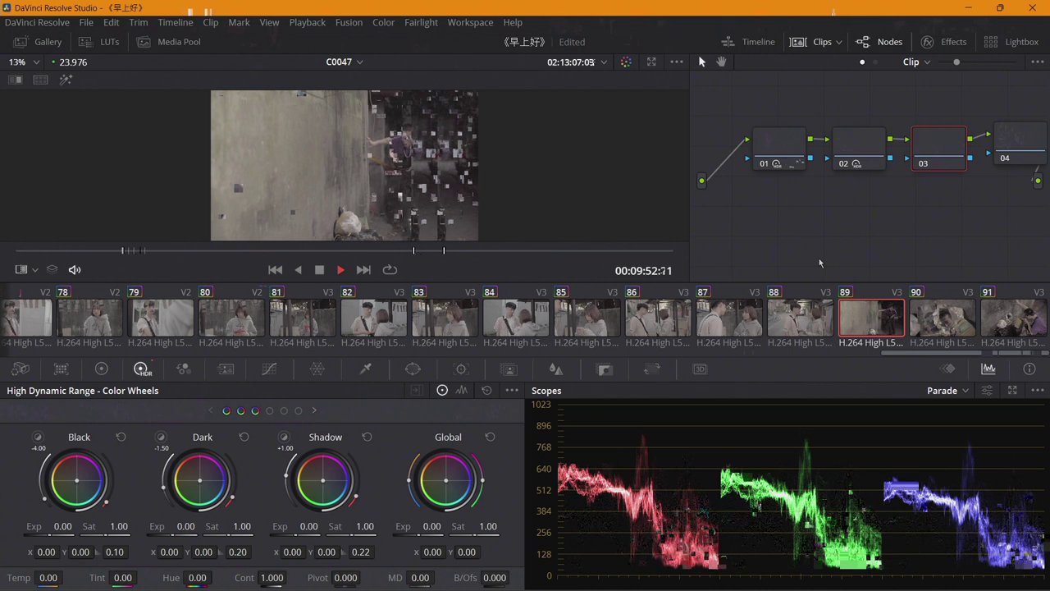
{"action": "key", "text": "Right"}
{"action": "key", "text": "Right"}
{"action": "key", "text": "Right"}
{"action": "key", "text": "Right"}
{"action": "key", "text": "Right"}
{"action": "key", "text": "Right"}
{"action": "key", "text": "Right"}
{"action": "key", "text": "Right"}
{"action": "key", "text": "Right"}
{"action": "key", "text": "Right"}
{"action": "key", "text": "Left"}
{"action": "key", "text": "Left"}
{"action": "key", "text": "Left"}
{"action": "key", "text": "Left"}
{"action": "key", "text": "Left"}
{"action": "key", "text": "Left"}
{"action": "key", "text": "Left"}
{"action": "key", "text": "Left"}
{"action": "key", "text": "Left"}
{"action": "key", "text": "Left"}
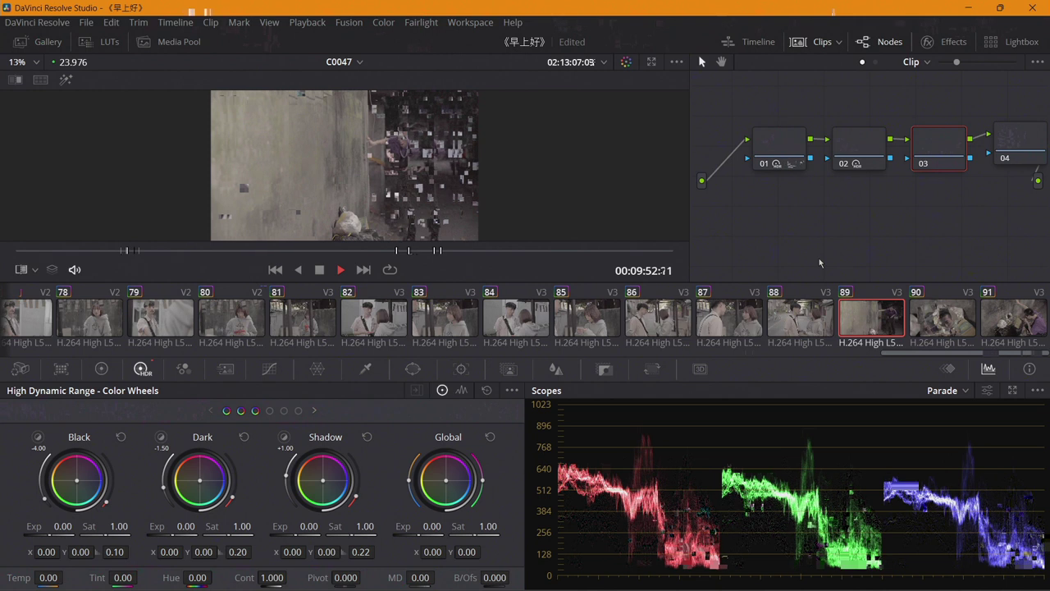
{"action": "key", "text": "Right"}
{"action": "key", "text": "Right"}
{"action": "key", "text": "Right"}
{"action": "key", "text": "Right"}
{"action": "key", "text": "Right"}
{"action": "key", "text": "Right"}
{"action": "key", "text": "Right"}
{"action": "key", "text": "Right"}
{"action": "key", "text": "Right"}
{"action": "key", "text": "Right"}
{"action": "key", "text": "Right"}
{"action": "key", "text": "Left"}
{"action": "key", "text": "Left"}
{"action": "key", "text": "Left"}
{"action": "key", "text": "Left"}
{"action": "key", "text": "Left"}
{"action": "key", "text": "Left"}
{"action": "key", "text": "Left"}
{"action": "key", "text": "Left"}
{"action": "key", "text": "Left"}
{"action": "key", "text": "Left"}
{"action": "key", "text": "Left"}
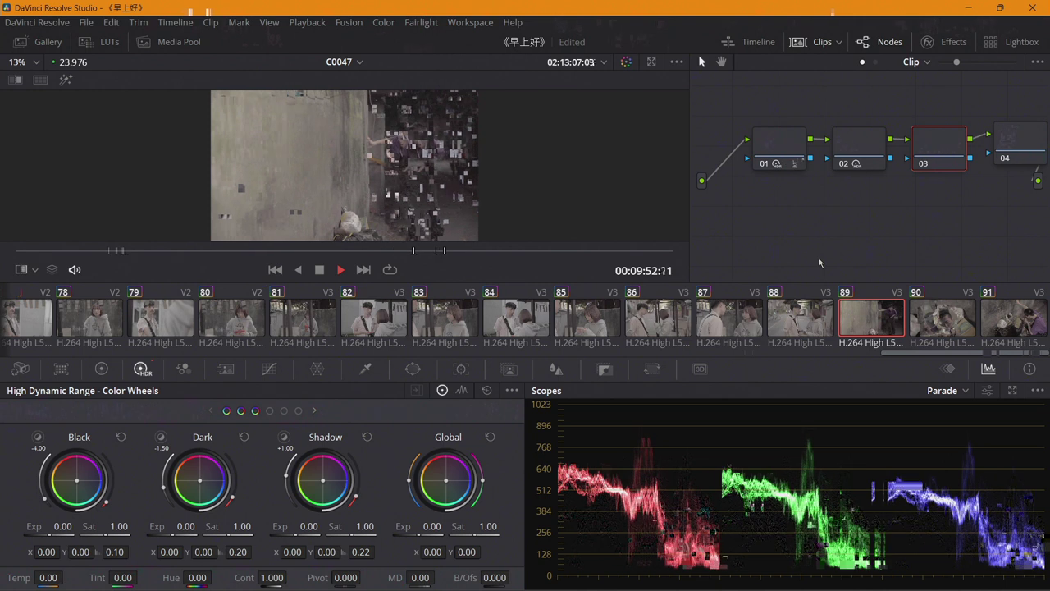
{"action": "key", "text": "Right"}
{"action": "key", "text": "Right"}
{"action": "key", "text": "Right"}
{"action": "key", "text": "Right"}
{"action": "key", "text": "Right"}
{"action": "key", "text": "Right"}
{"action": "key", "text": "Right"}
{"action": "key", "text": "Right"}
{"action": "key", "text": "Right"}
{"action": "key", "text": "Right"}
{"action": "key", "text": "Right"}
{"action": "key", "text": "Left"}
{"action": "key", "text": "Left"}
{"action": "key", "text": "Left"}
{"action": "key", "text": "Left"}
{"action": "key", "text": "Left"}
{"action": "key", "text": "Left"}
{"action": "key", "text": "Left"}
{"action": "key", "text": "Left"}
{"action": "key", "text": "Left"}
{"action": "key", "text": "Left"}
{"action": "key", "text": "Left"}
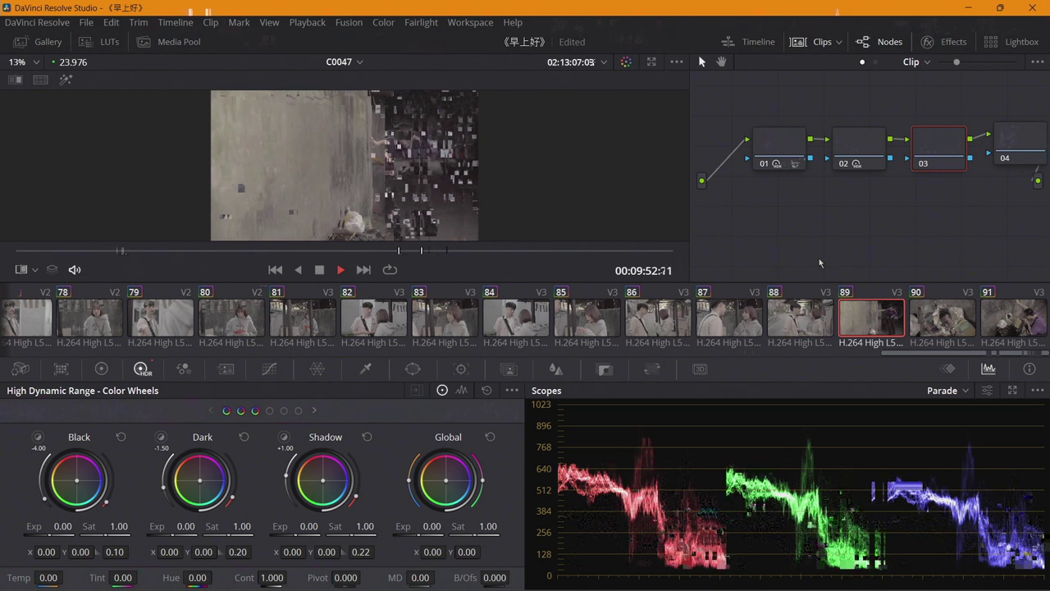
{"action": "key", "text": "Right"}
{"action": "key", "text": "Right"}
{"action": "key", "text": "Right"}
{"action": "key", "text": "Right"}
{"action": "key", "text": "Right"}
{"action": "key", "text": "Right"}
{"action": "key", "text": "Right"}
{"action": "key", "text": "Right"}
{"action": "key", "text": "Right"}
{"action": "key", "text": "Right"}
{"action": "key", "text": "Right"}
{"action": "key", "text": "Left"}
{"action": "key", "text": "Left"}
{"action": "key", "text": "Left"}
{"action": "key", "text": "Left"}
{"action": "key", "text": "Left"}
{"action": "key", "text": "Left"}
{"action": "key", "text": "Left"}
{"action": "key", "text": "Left"}
{"action": "key", "text": "Left"}
{"action": "key", "text": "Left"}
{"action": "key", "text": "Left"}
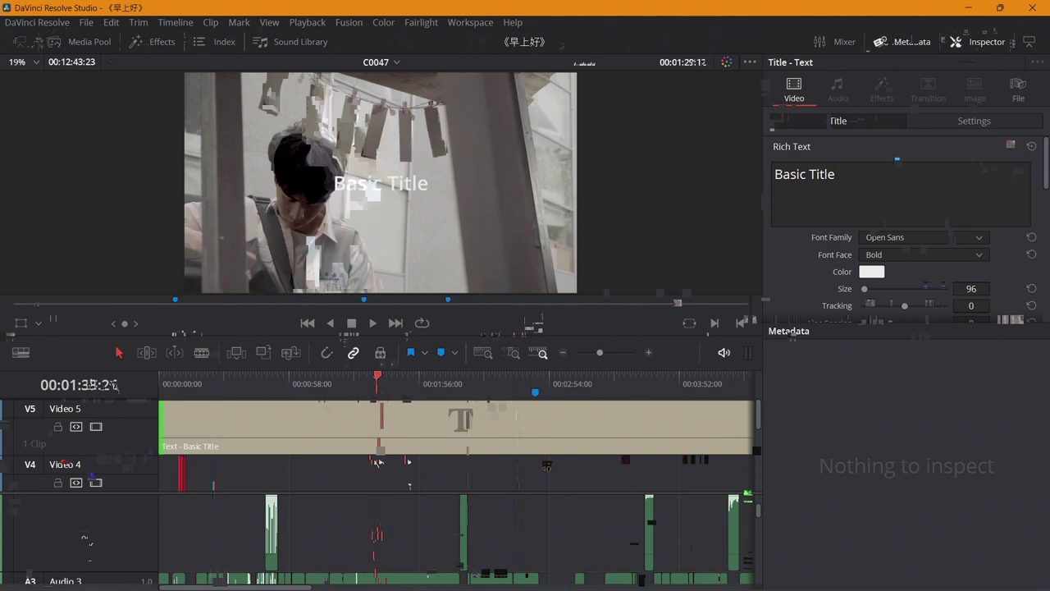
{"action": "left_click_drag", "start_coordinate": [377, 462], "coordinate": [504, 465]}
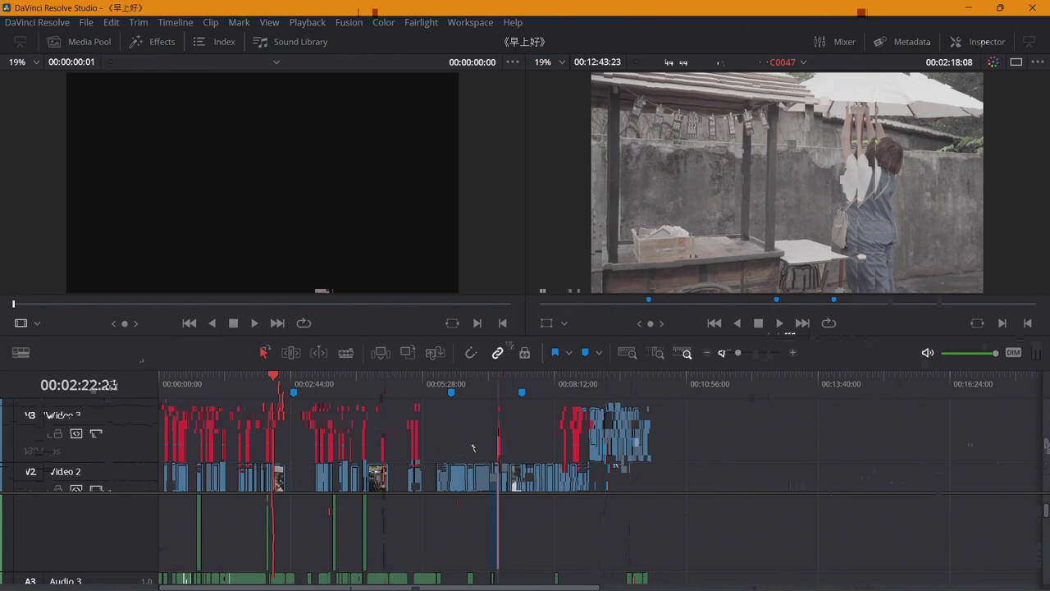
- Move the playhead roughly midway between the timeline start and the 00:02:44:00 mark, and briefly play in reverse
{"action": "left_click", "coordinate": [227, 377]}
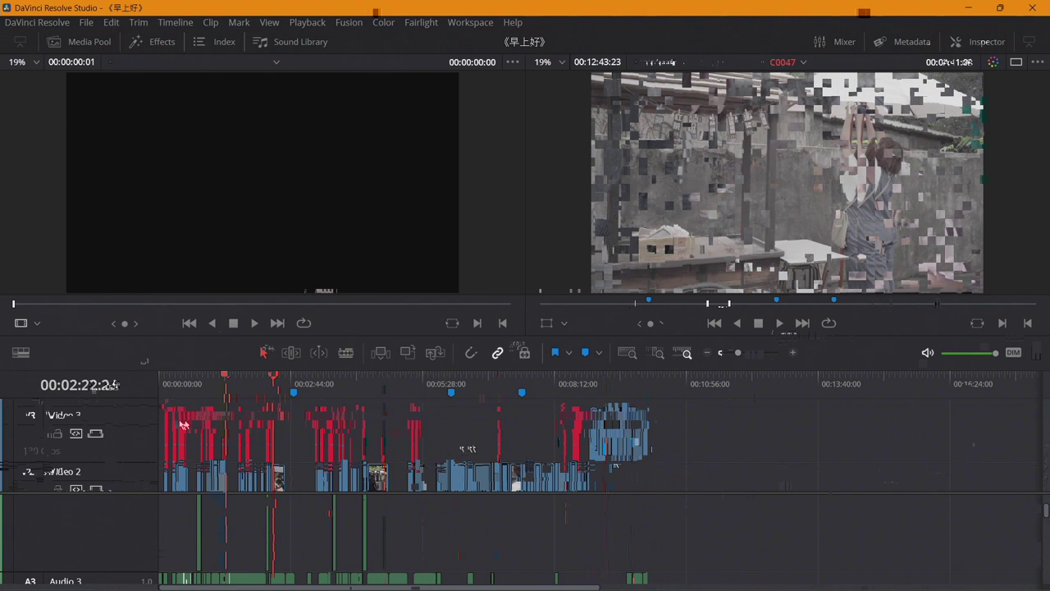
{"action": "key", "text": "j"}
{"action": "key", "text": "k"}
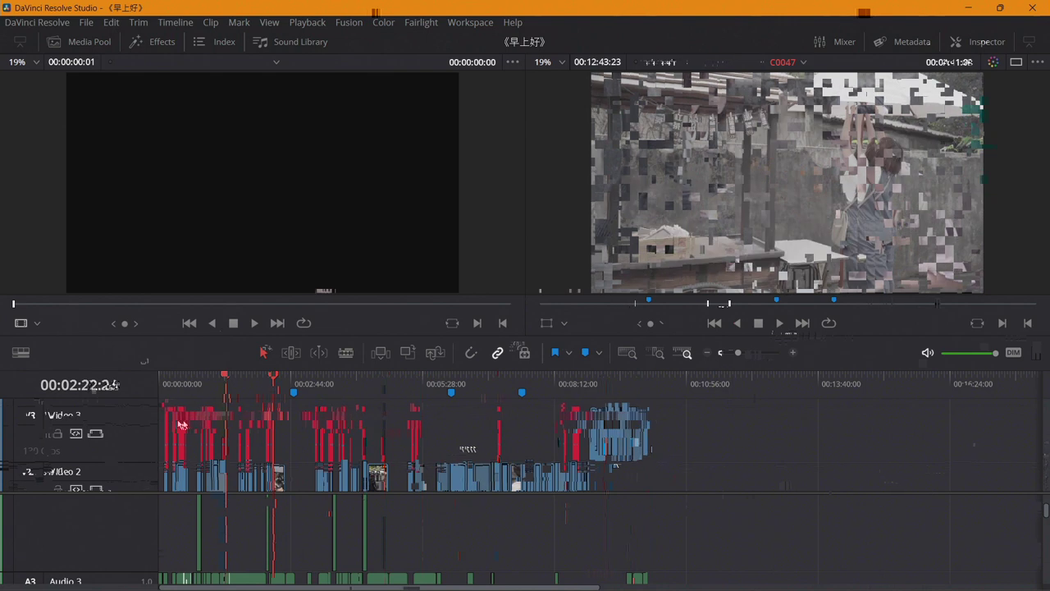
- Examine the footage around 00:02:22 on the edited timeline in repeated short bursts of reverse playback
{"action": "key", "text": "j"}
{"action": "key", "text": "k"}
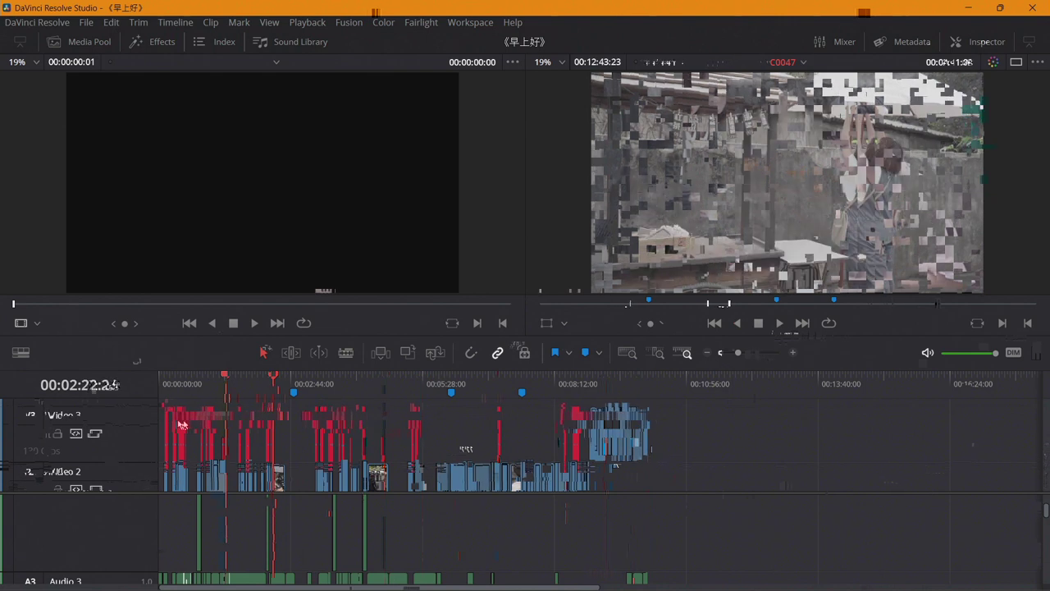
{"action": "key", "text": "j"}
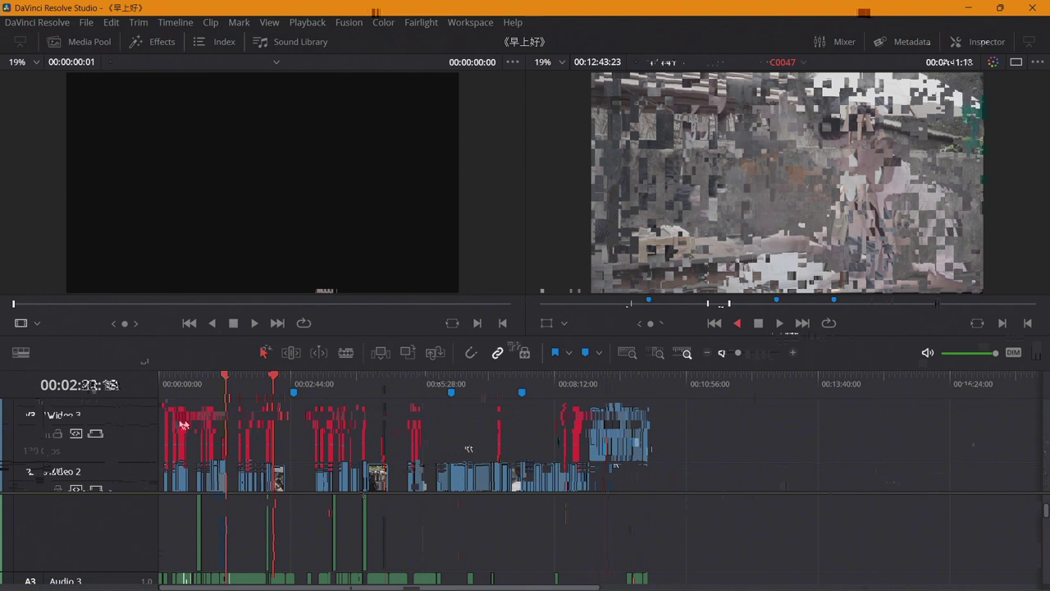
{"action": "key", "text": "k"}
{"action": "key", "text": "j"}
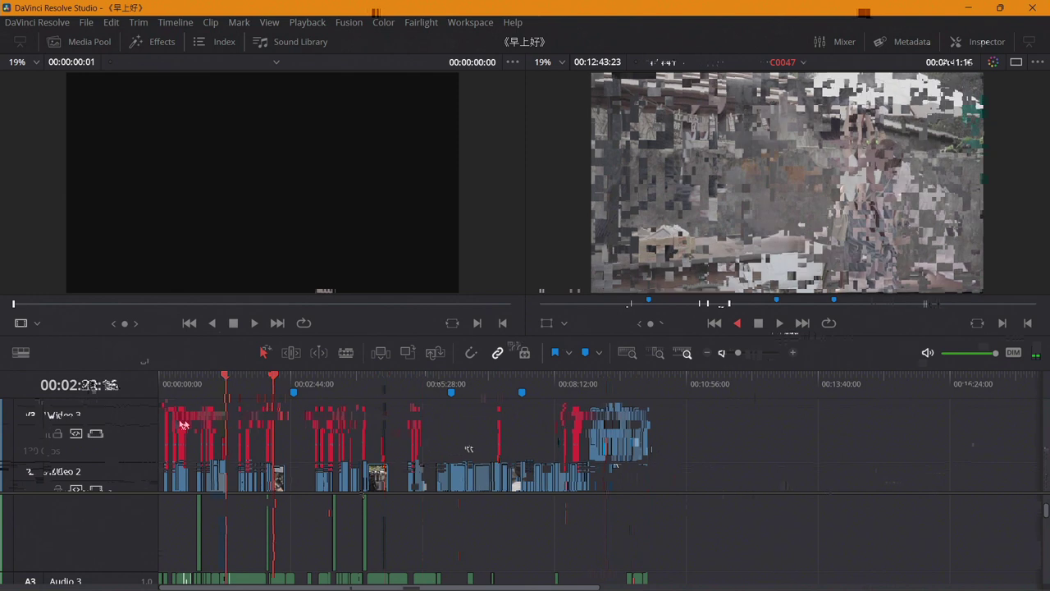
{"action": "key", "text": "k"}
{"action": "key", "text": "j"}
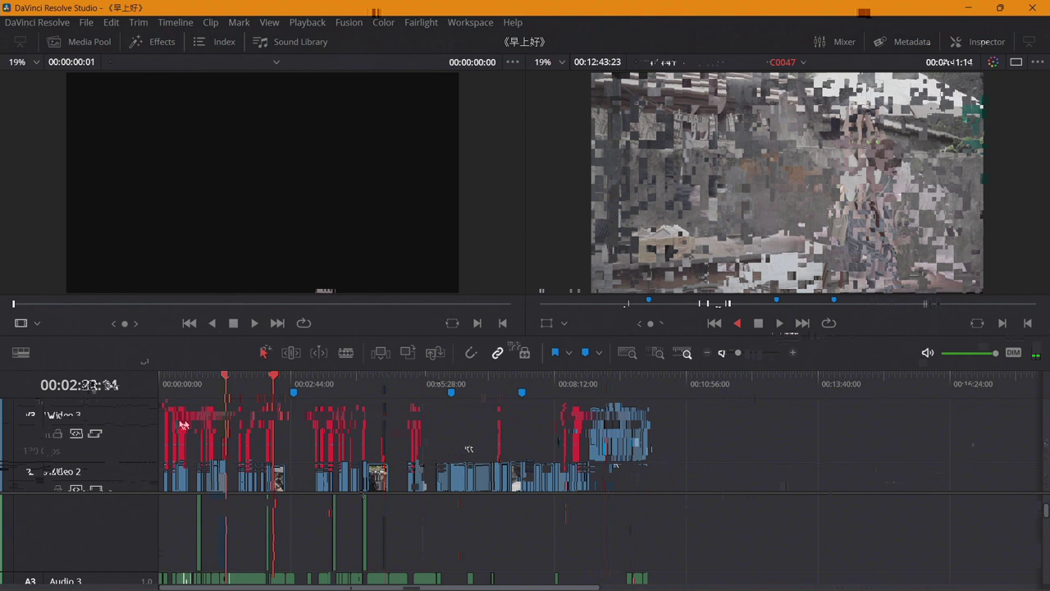
{"action": "key", "text": "k"}
{"action": "key", "text": "j"}
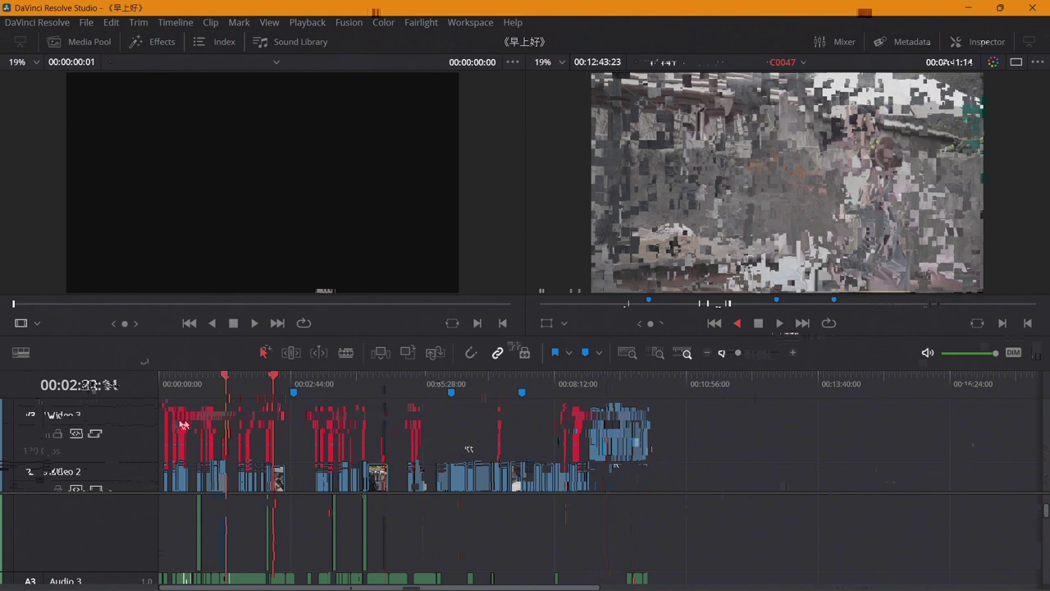
{"action": "key", "text": "k"}
{"action": "key", "text": "j"}
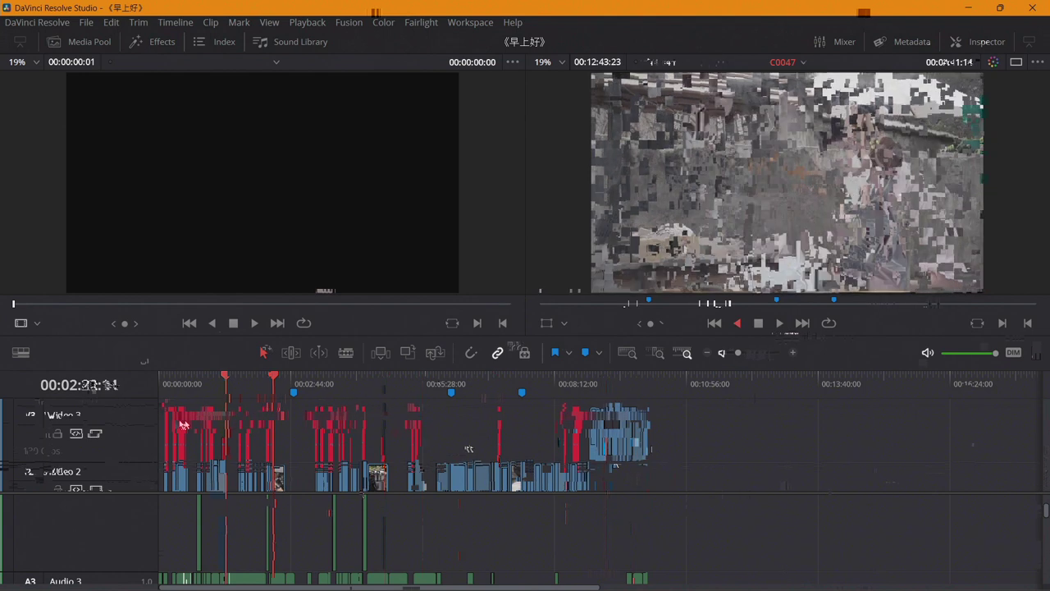
{"action": "key", "text": "k"}
{"action": "key", "text": "j"}
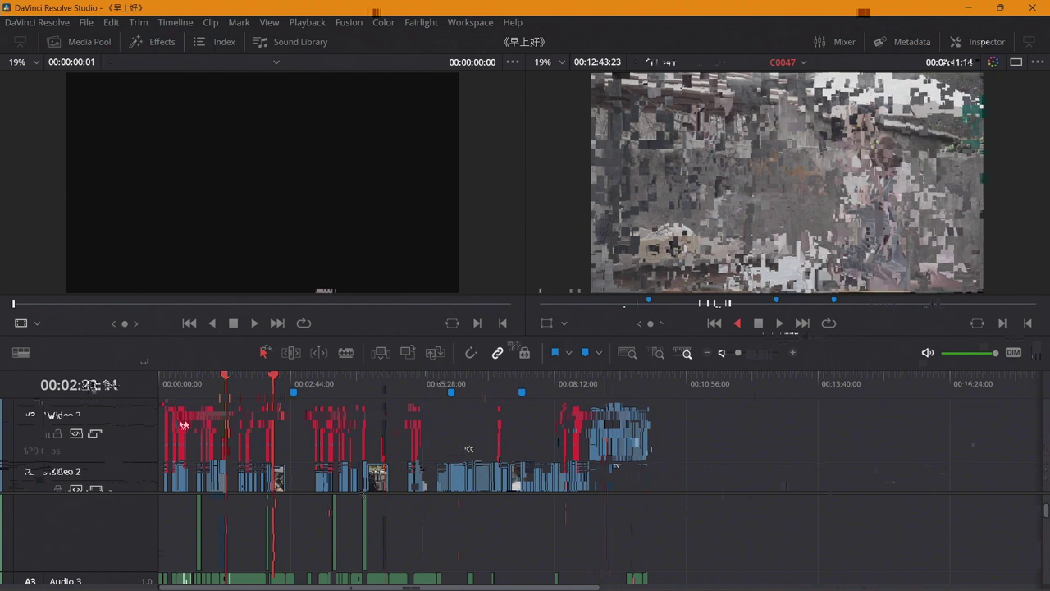
{"action": "key", "text": "k"}
{"action": "key", "text": "j"}
{"action": "key", "text": "k"}
{"action": "key", "text": "j"}
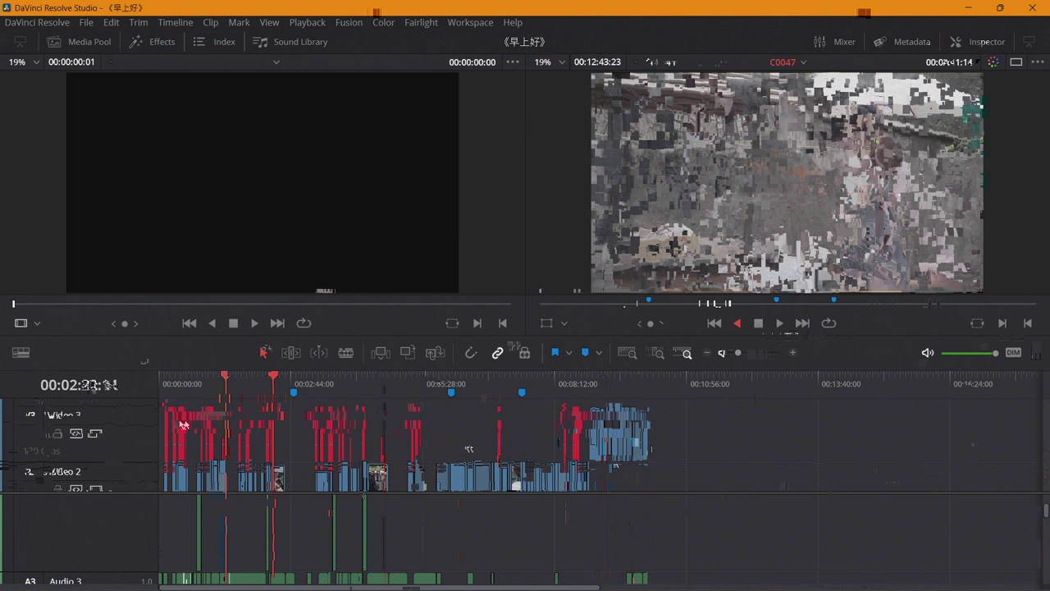
{"action": "key", "text": "k"}
{"action": "key", "text": "j"}
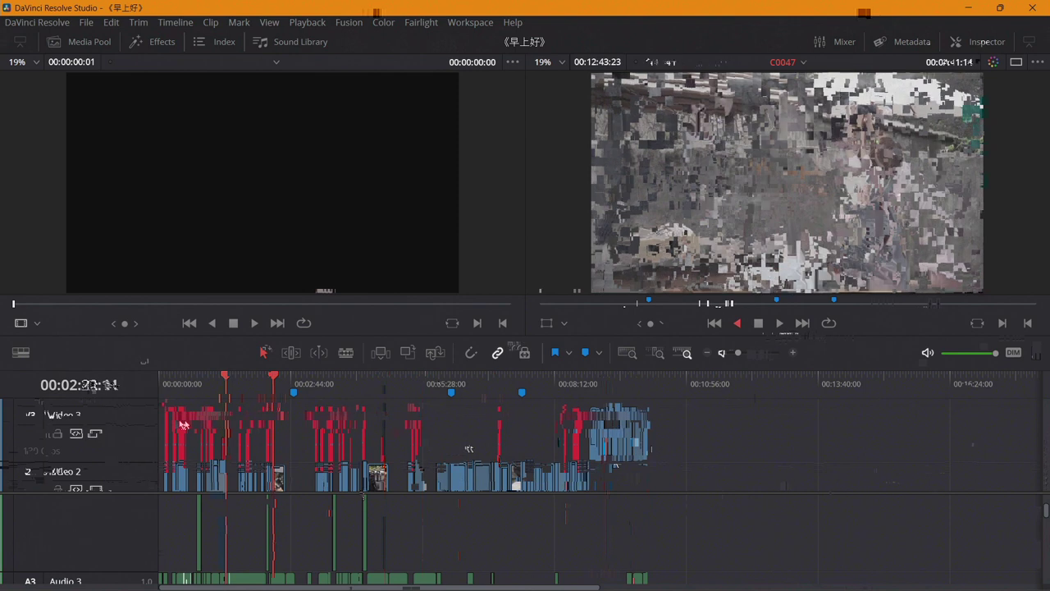
{"action": "key", "text": "k"}
{"action": "key", "text": "j"}
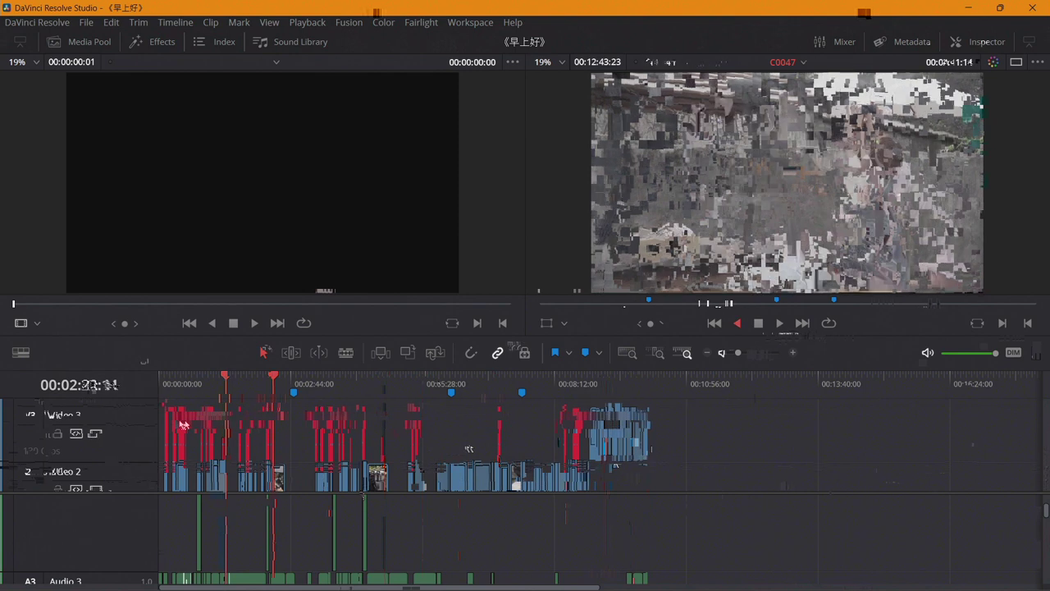
{"action": "key", "text": "k"}
{"action": "key", "text": "j"}
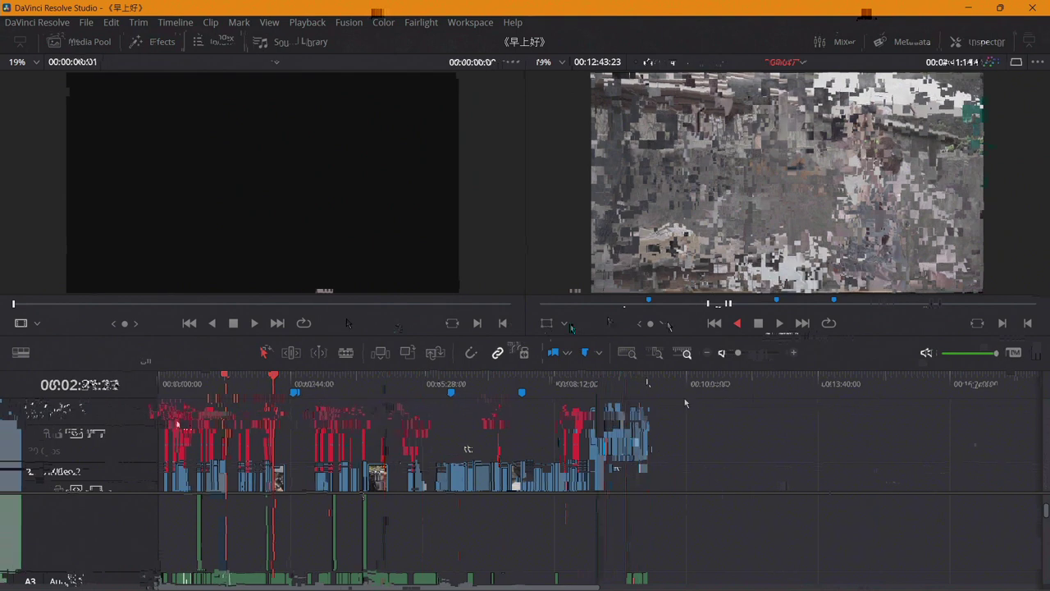
- Return to the Color page with clip 83 displayed for grading
{"action": "key", "text": "shift+6"}
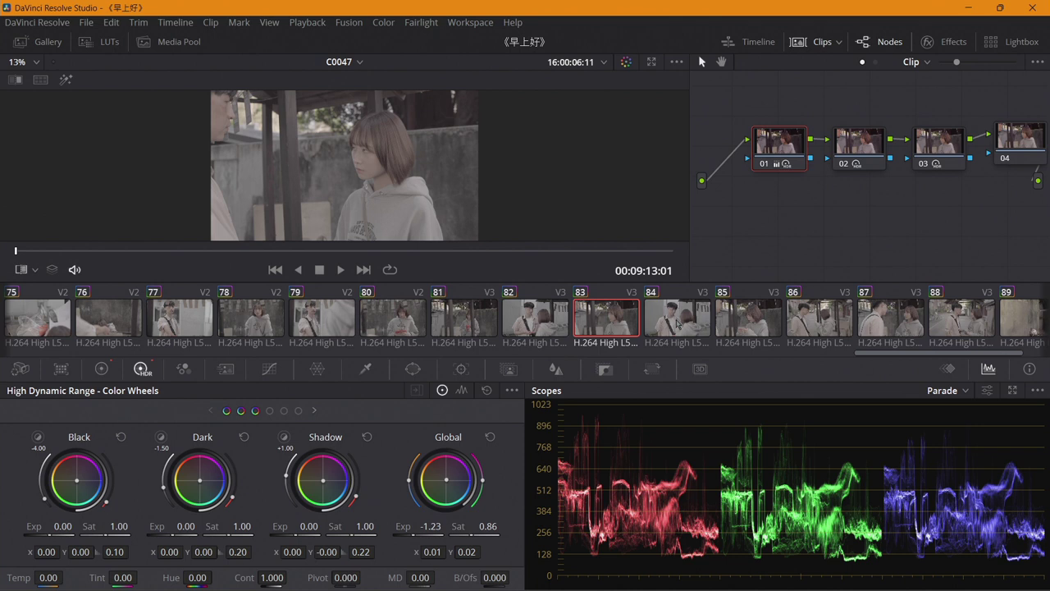